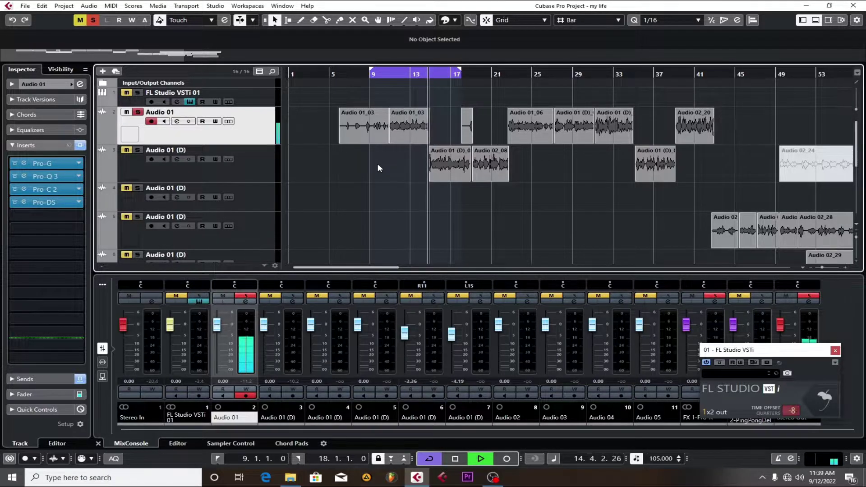
- Audition Audio 01 with the first Audio 01 (D) track soloed, and the full mix from bar 11 with all solos cleared
{"action": "left_click", "coordinate": [130, 152]}
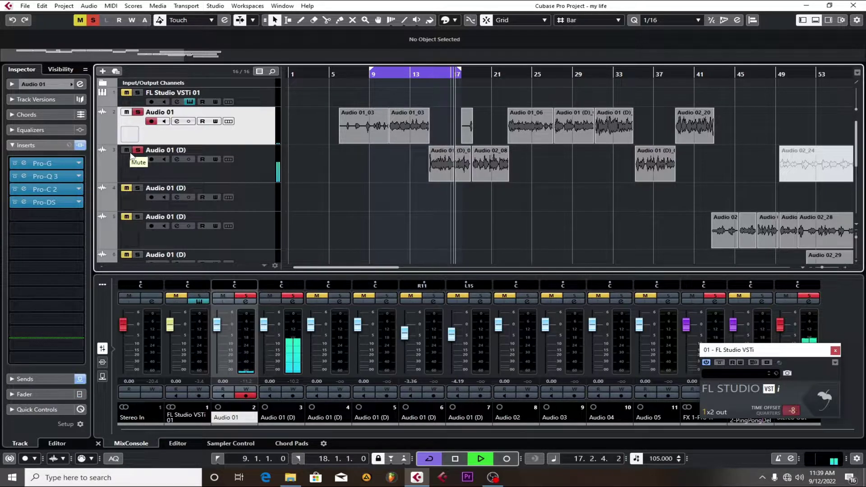
{"action": "key", "text": "space"}
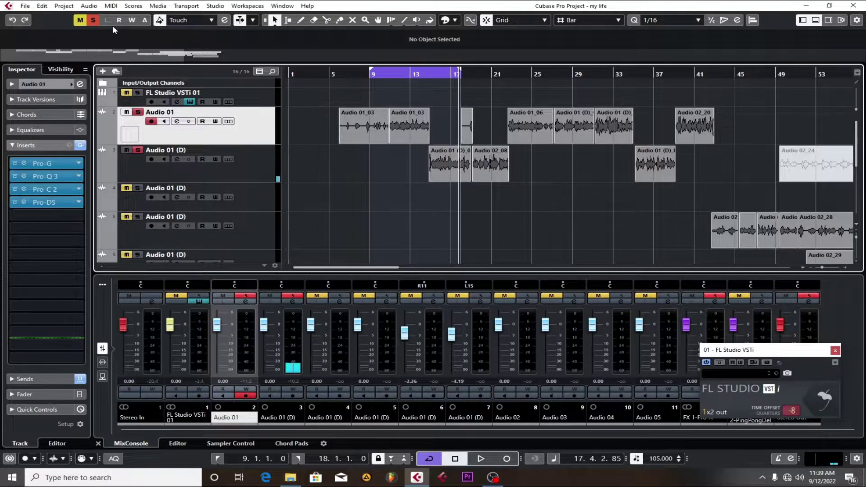
{"action": "left_click", "coordinate": [94, 21]}
{"action": "left_click", "coordinate": [390, 76]}
{"action": "key", "text": "space"}
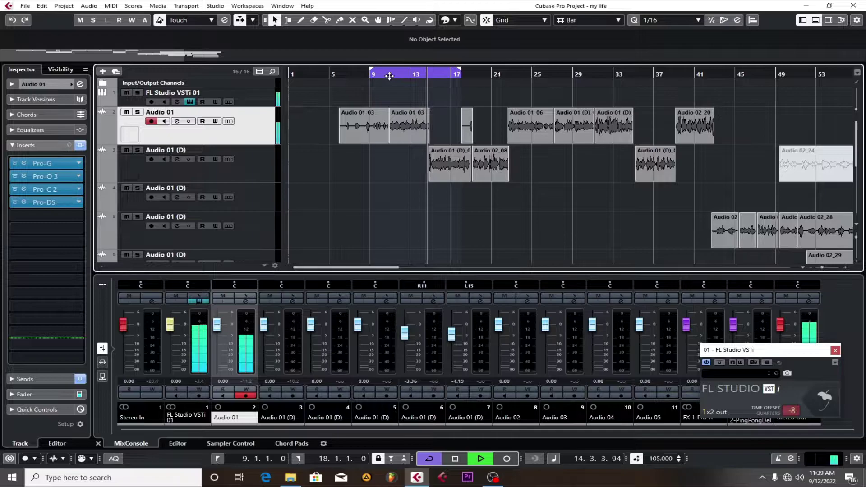
{"action": "key", "text": "space"}
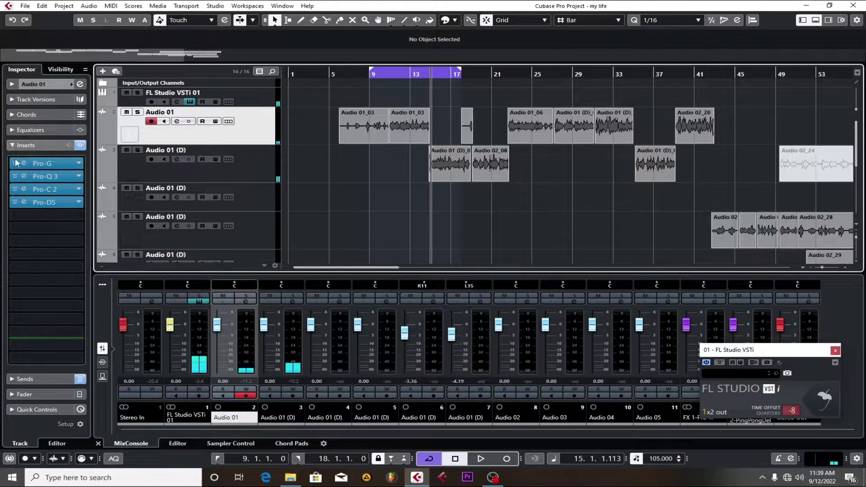
- Open the Pro-G gate on the Audio 01 track, examine its threshold setting and close it
{"action": "left_click", "coordinate": [44, 163]}
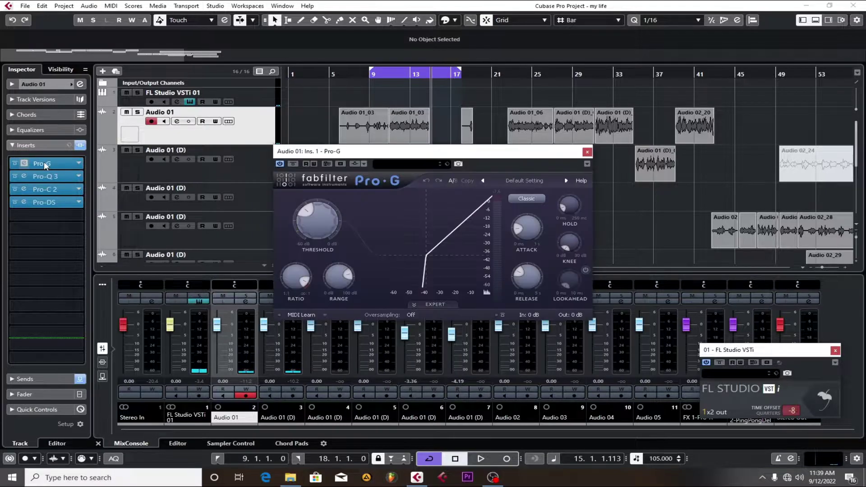
{"action": "mouse_move", "coordinate": [321, 223]}
{"action": "left_click", "coordinate": [588, 152]}
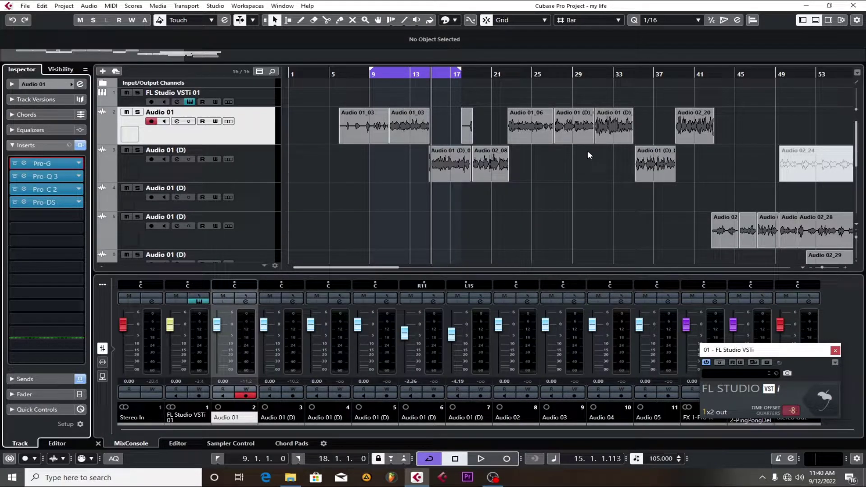
- Open the Pro-Q 3 equalizer on Audio 01 and examine its low cut and narrow bell cuts
{"action": "left_click", "coordinate": [55, 176]}
{"action": "mouse_move", "coordinate": [452, 247]}
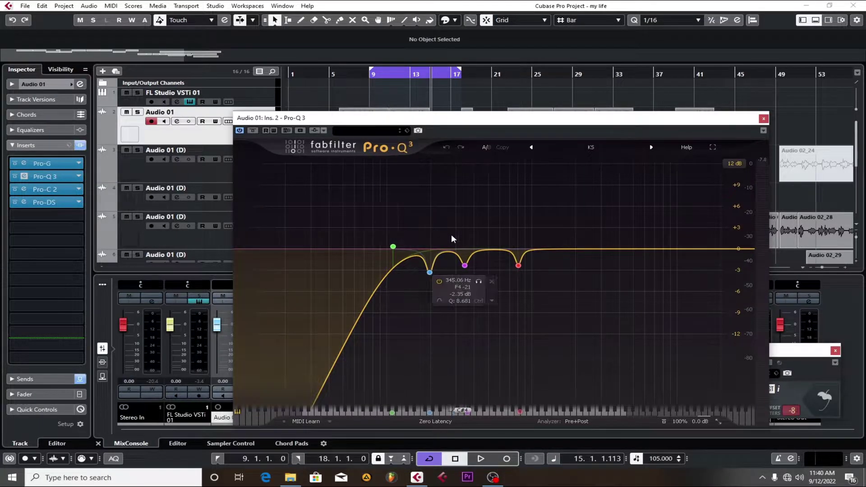
{"action": "mouse_move", "coordinate": [431, 278]}
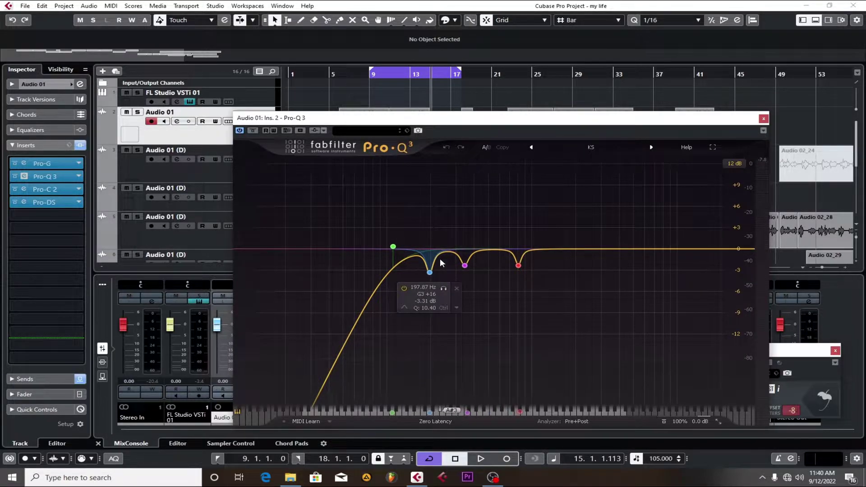
- Add bell cuts at about 2580 Hz (-10.4 dB), 6717 Hz (-6.6 dB), 1352 Hz (-4.7 dB) and 507 Hz (-2.8 dB)
{"action": "left_click_drag", "start_coordinate": [444, 255], "coordinate": [591, 321]}
{"action": "left_click_drag", "start_coordinate": [654, 251], "coordinate": [652, 295]}
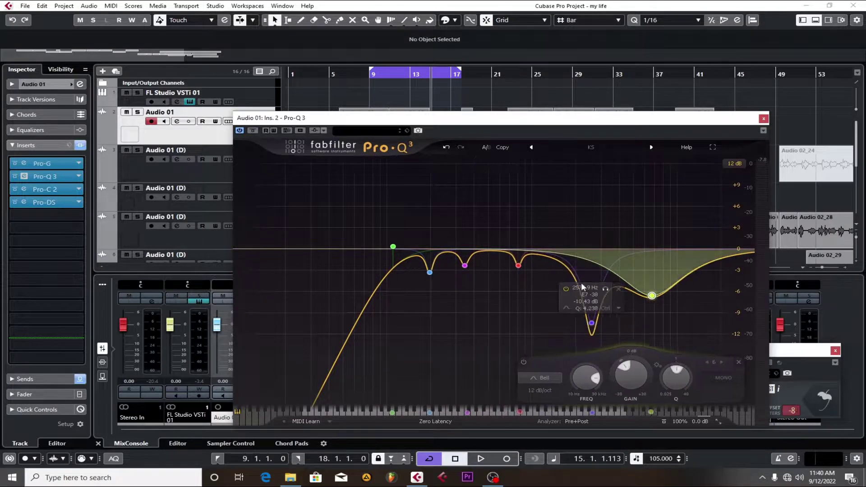
{"action": "scroll", "coordinate": [652, 296], "scroll_direction": "up", "scroll_amount": 5}
{"action": "left_click_drag", "start_coordinate": [558, 260], "coordinate": [553, 288]}
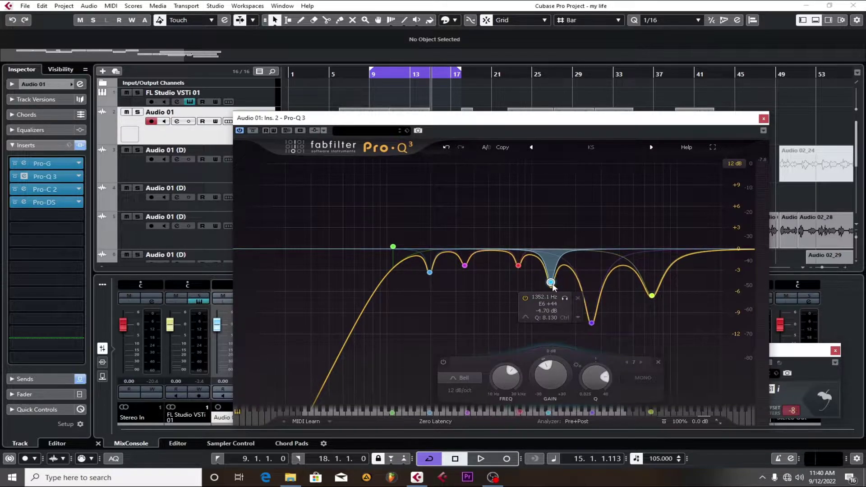
{"action": "left_click_drag", "start_coordinate": [487, 251], "coordinate": [491, 272]}
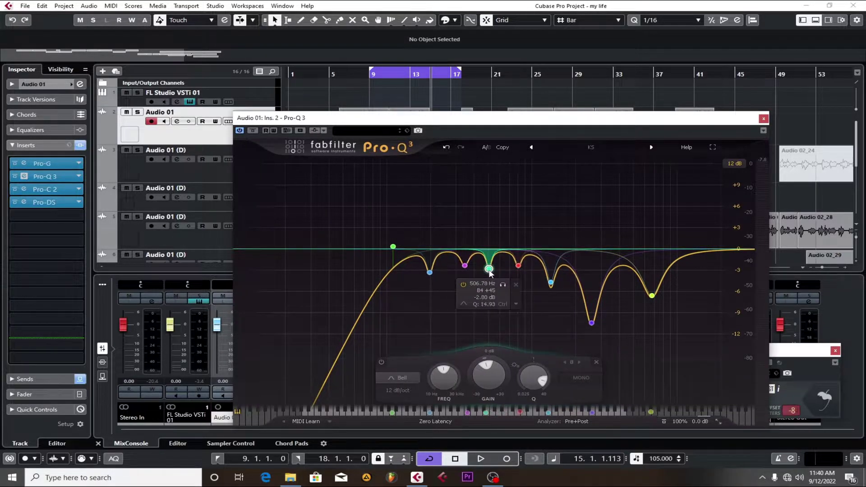
- Delete the four demonstration bell cuts at about 507, 1352, 2580 and 6717 Hz from the Pro-Q 3 curve
{"action": "right_click", "coordinate": [490, 270]}
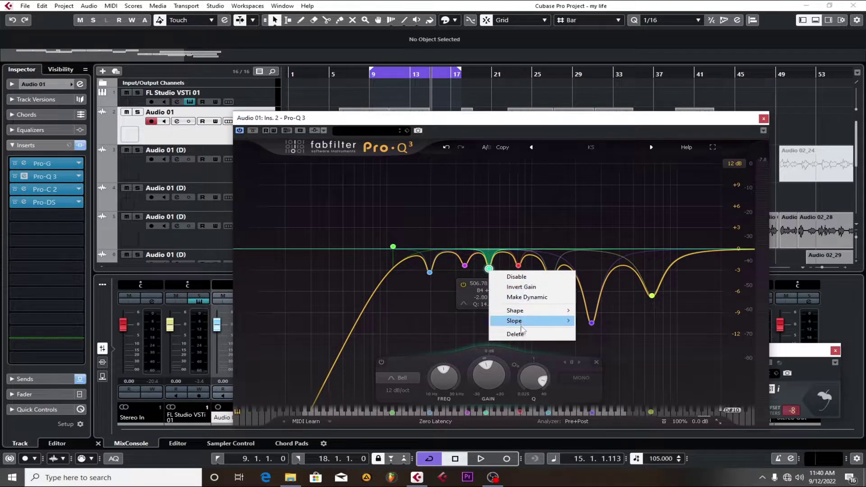
{"action": "left_click", "coordinate": [516, 334]}
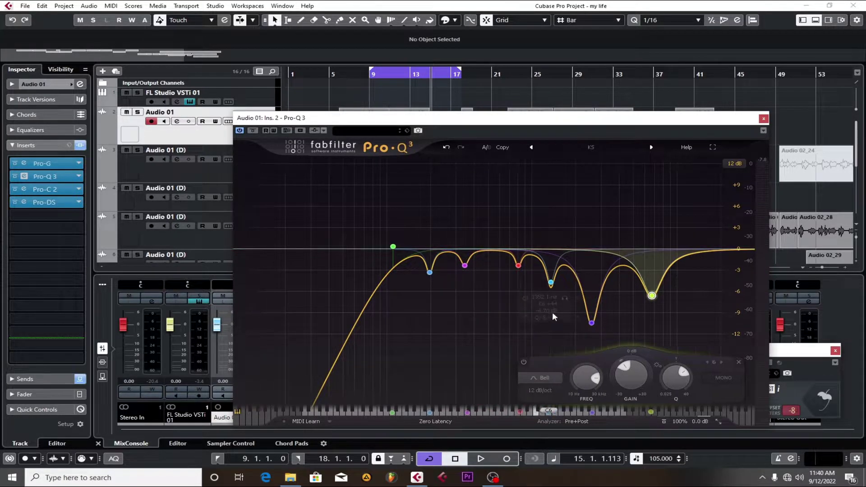
{"action": "left_click", "coordinate": [552, 284]}
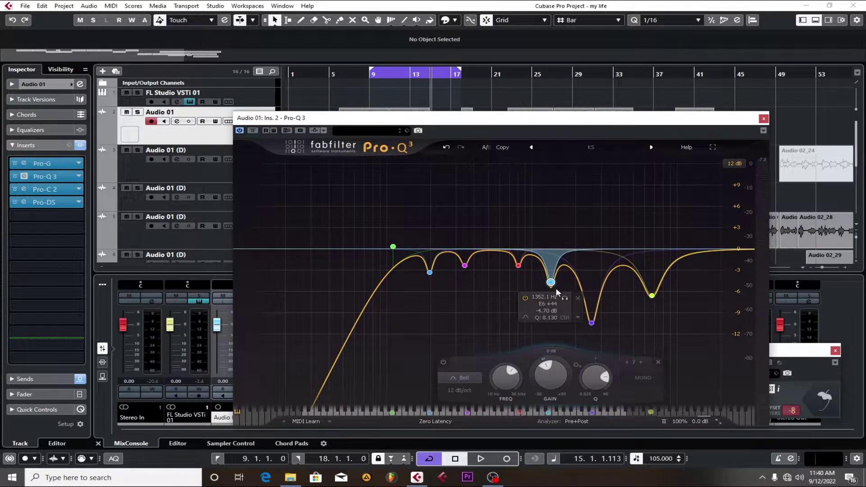
{"action": "left_click", "coordinate": [578, 299]}
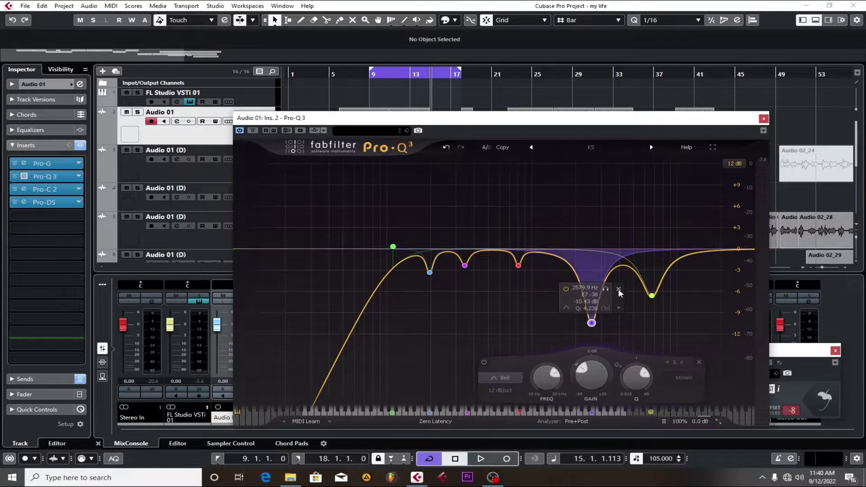
{"action": "left_click", "coordinate": [619, 290]}
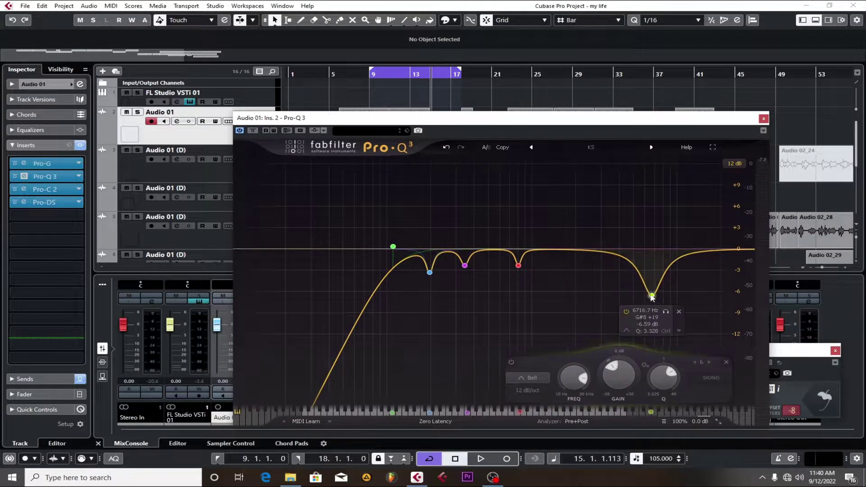
{"action": "left_click", "coordinate": [680, 312]}
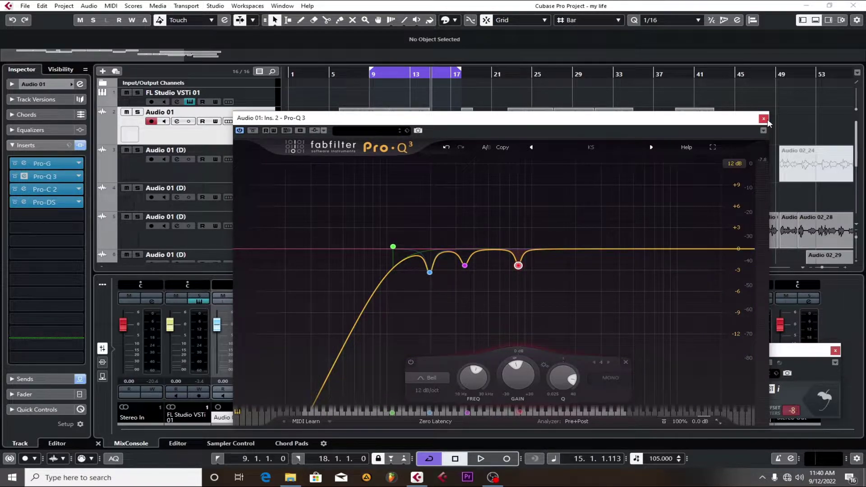
- Bypass the Pro-C 2 and Pro-DS inserts on Audio 01 and play the track soloed from bar 11
{"action": "left_click", "coordinate": [15, 202]}
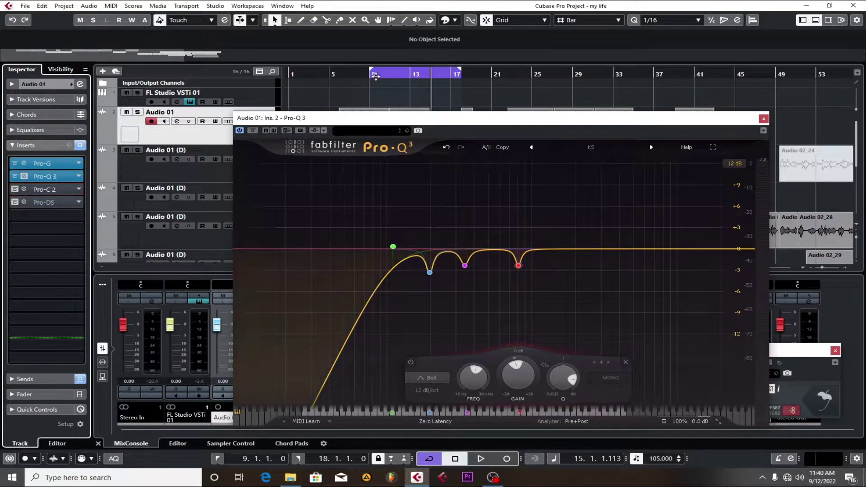
{"action": "key", "text": "s"}
{"action": "left_click", "coordinate": [390, 75]}
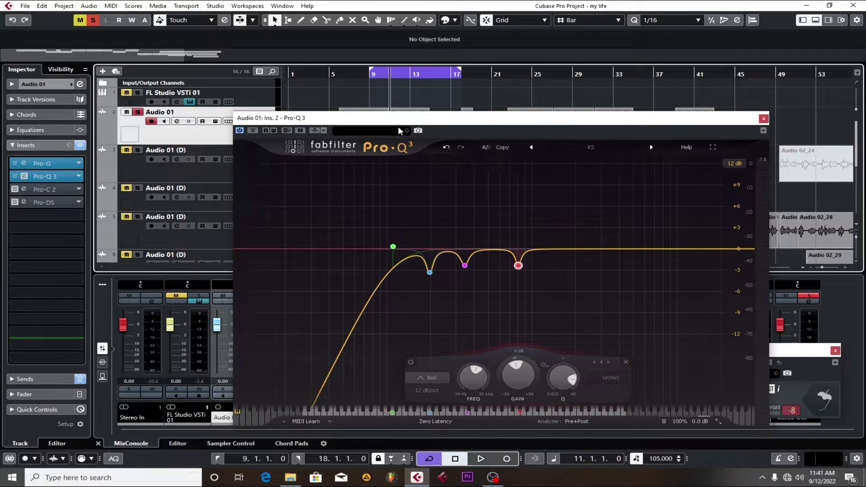
{"action": "key", "text": "space"}
{"action": "left_click_drag", "start_coordinate": [402, 121], "coordinate": [418, 158]}
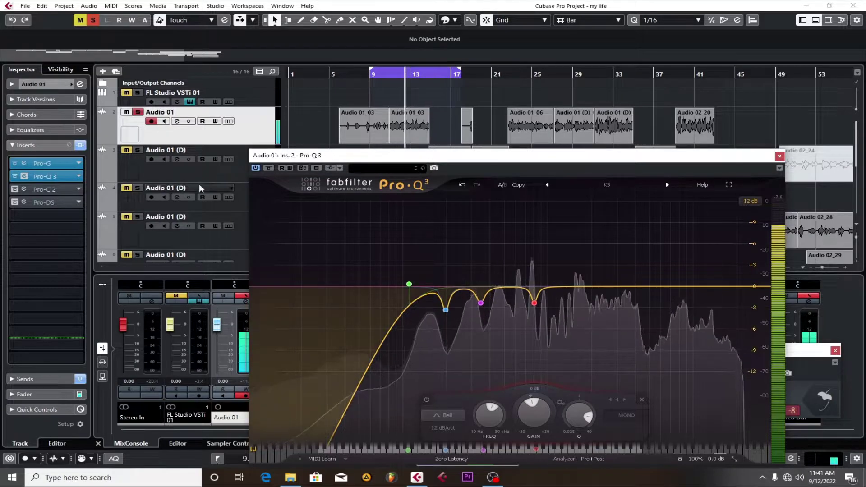
- Turn off the FX 1-Pro-R reverb send on Audio 01 and return to the track's insert list
{"action": "left_click", "coordinate": [51, 378]}
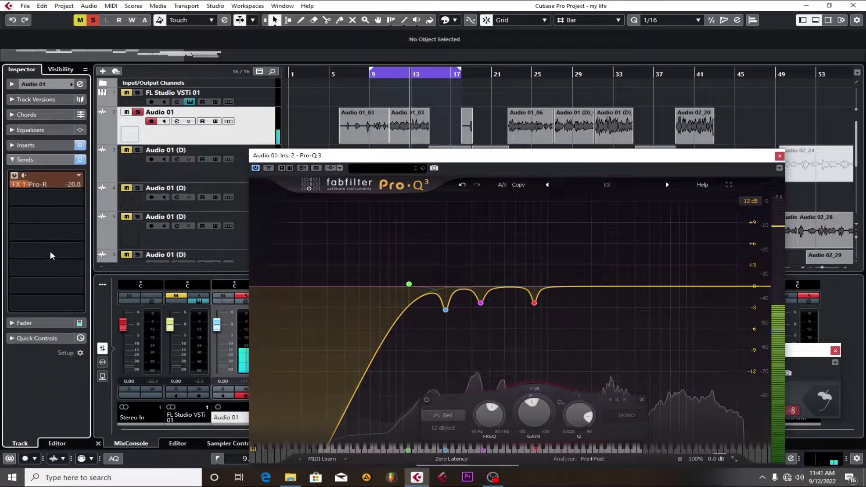
{"action": "left_click", "coordinate": [15, 175]}
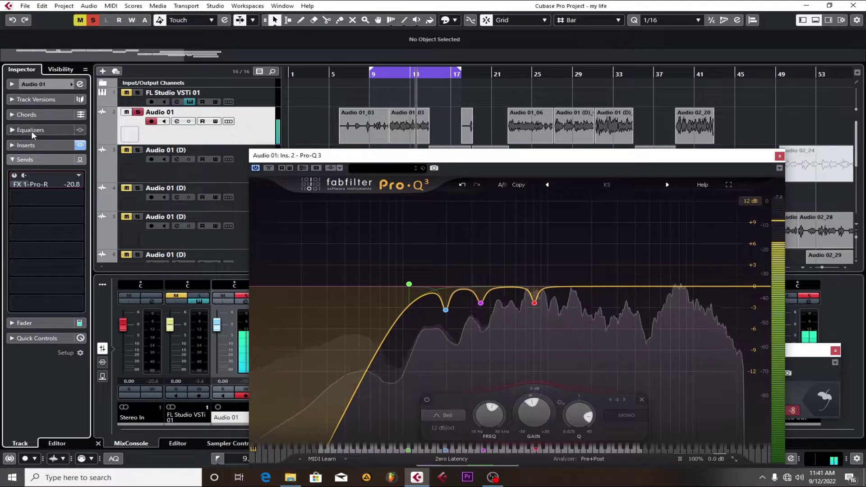
{"action": "left_click", "coordinate": [31, 147]}
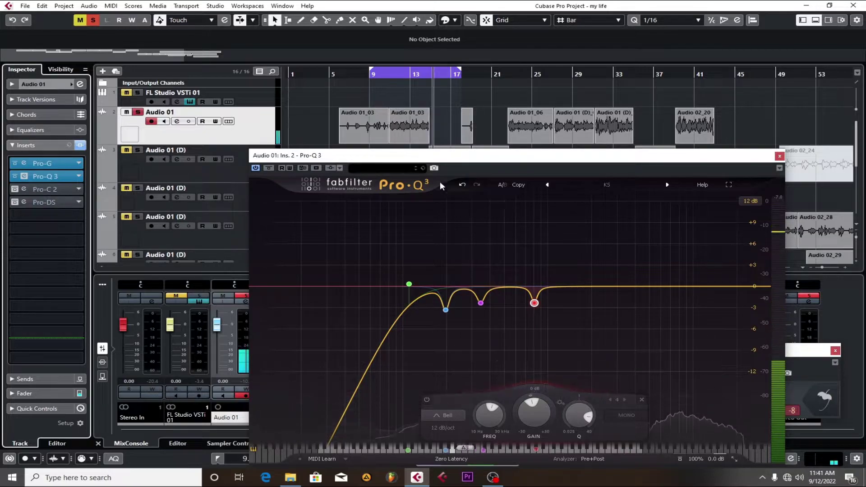
- Compare the soloed vocal from about bar 11 with Pro-Q 3 off and on, leaving it on, and close the equalizer and stop playback
{"action": "left_click", "coordinate": [255, 168]}
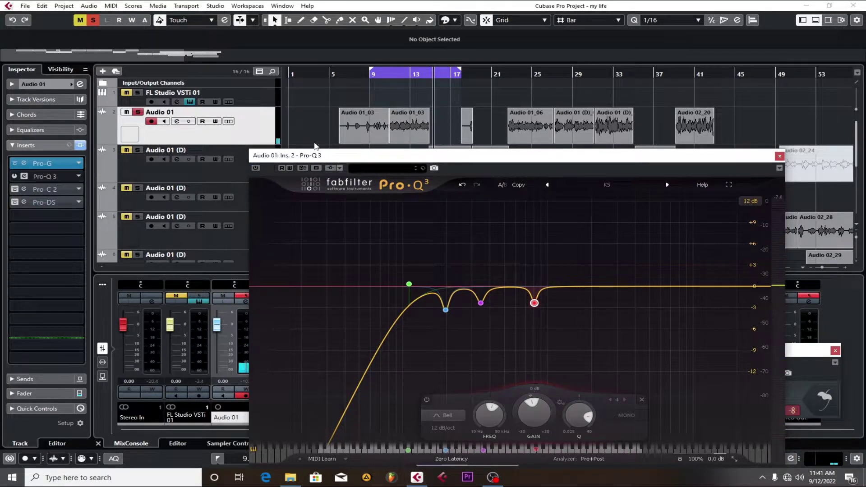
{"action": "left_click", "coordinate": [389, 81]}
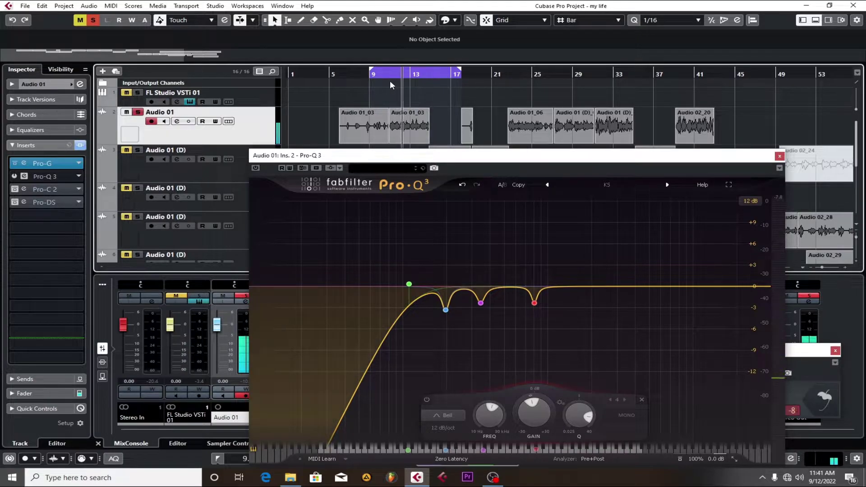
{"action": "left_click", "coordinate": [255, 168]}
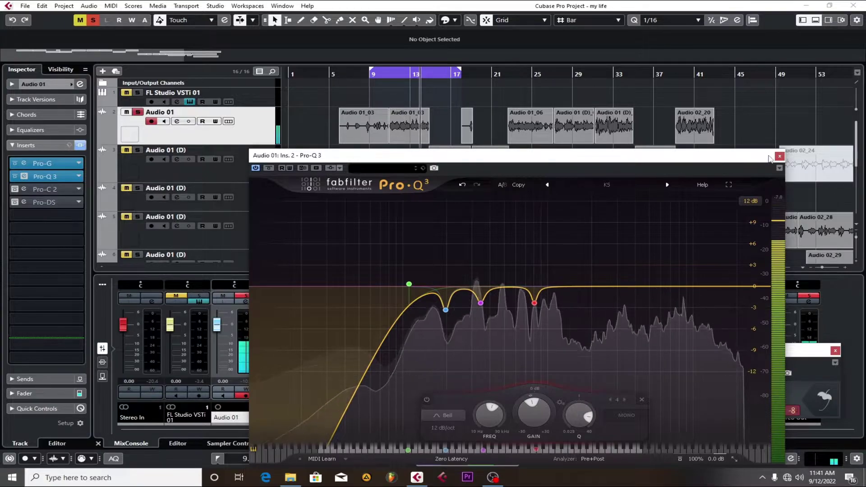
{"action": "left_click", "coordinate": [387, 77]}
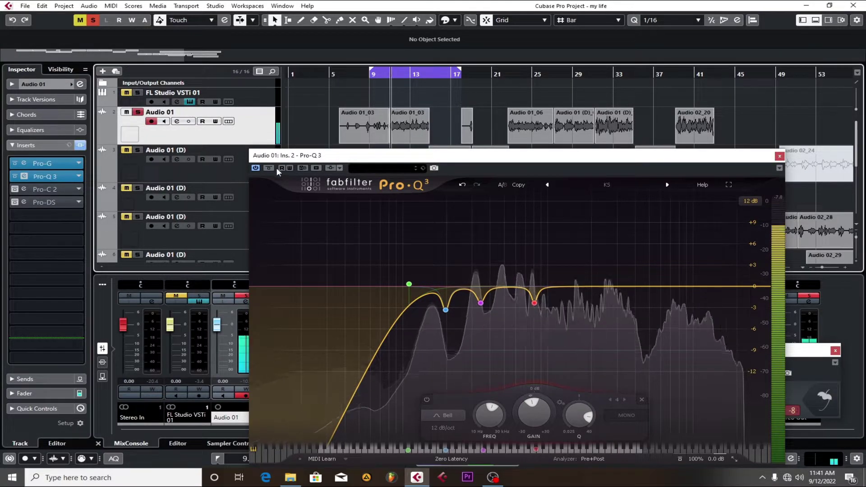
{"action": "left_click", "coordinate": [256, 169]}
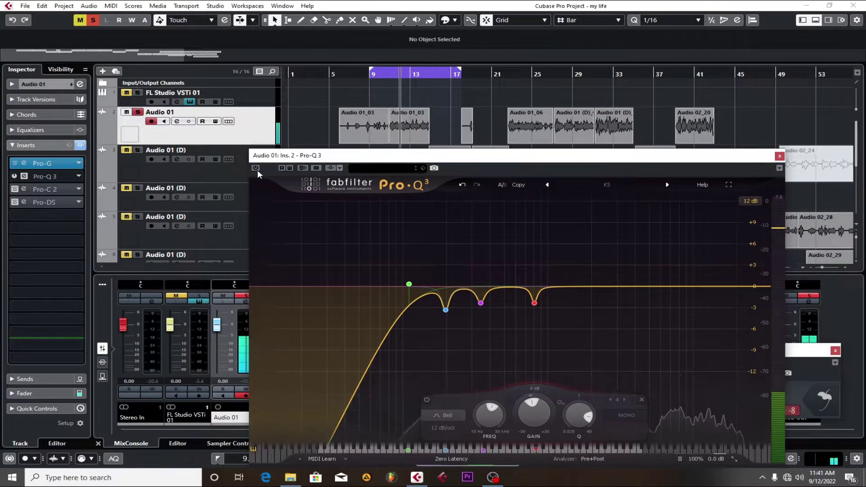
{"action": "left_click", "coordinate": [256, 168]}
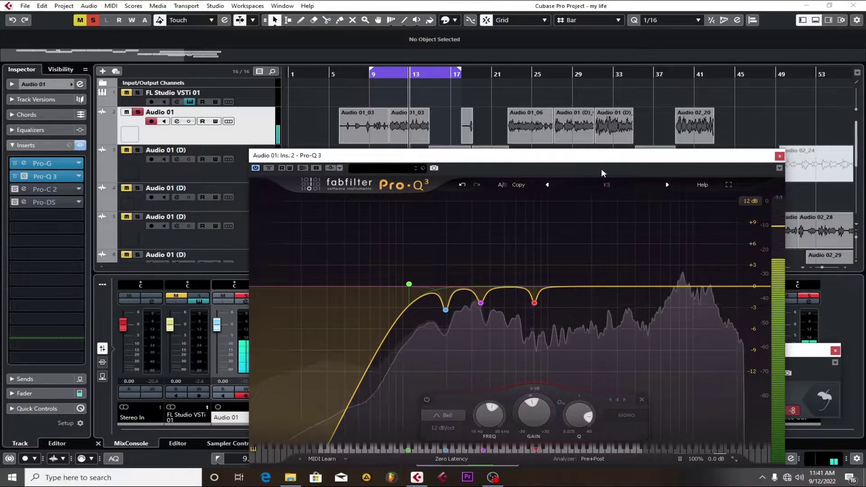
{"action": "key", "text": "ctrl+w"}
{"action": "key", "text": "space"}
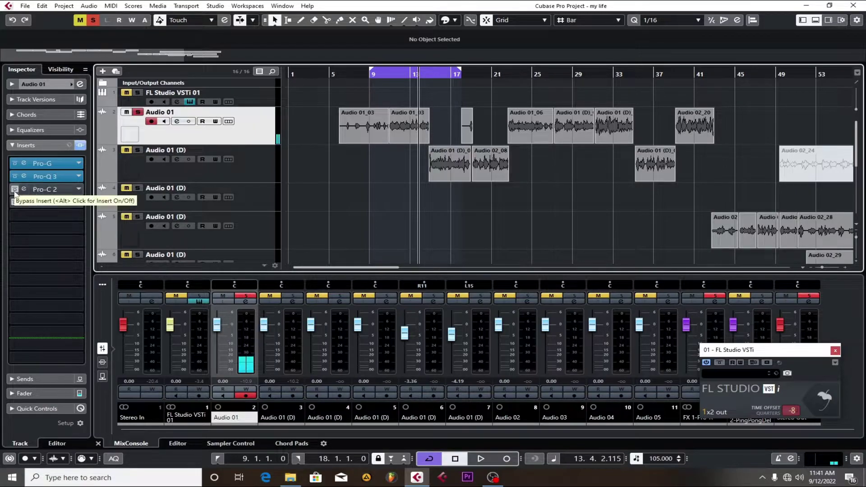
- Reactivate the Pro-C 2 compressor on Audio 01 and review its threshold, ratio, attack and release settings
{"action": "left_click", "coordinate": [43, 191]}
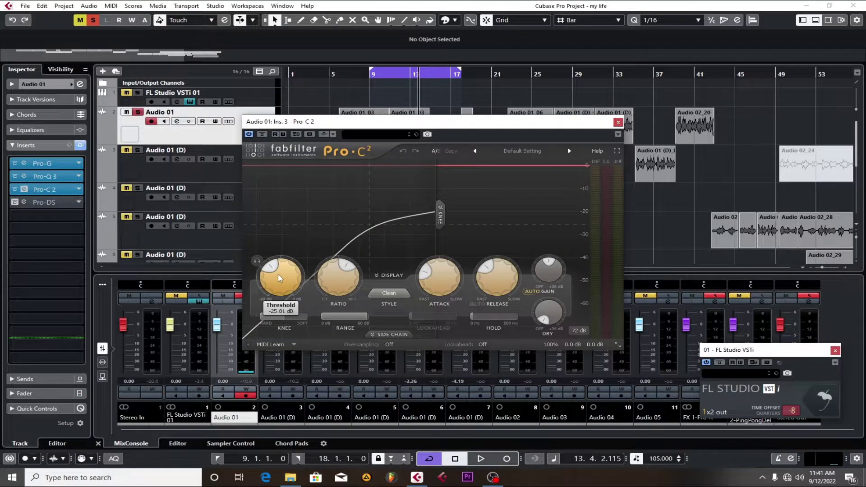
{"action": "mouse_move", "coordinate": [358, 274]}
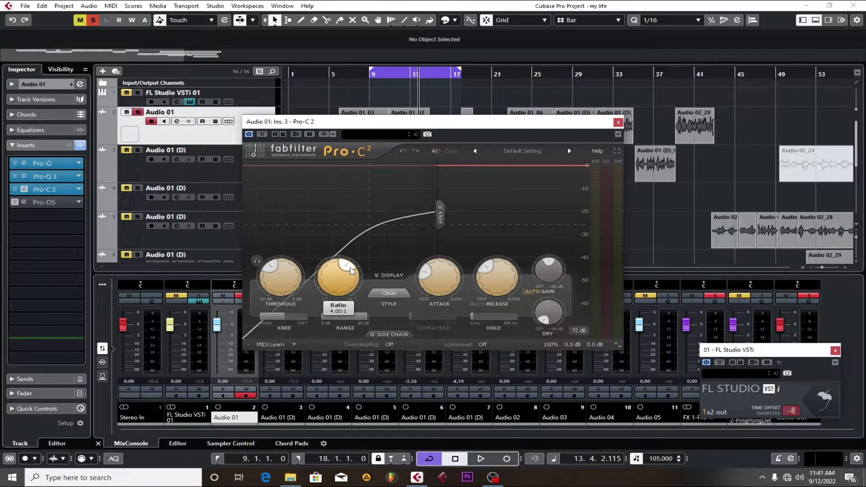
{"action": "mouse_move", "coordinate": [429, 279]}
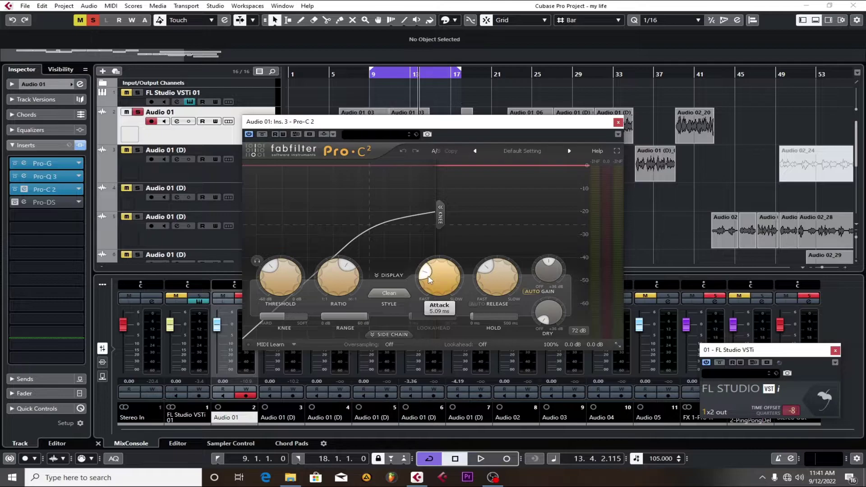
{"action": "mouse_move", "coordinate": [487, 271]}
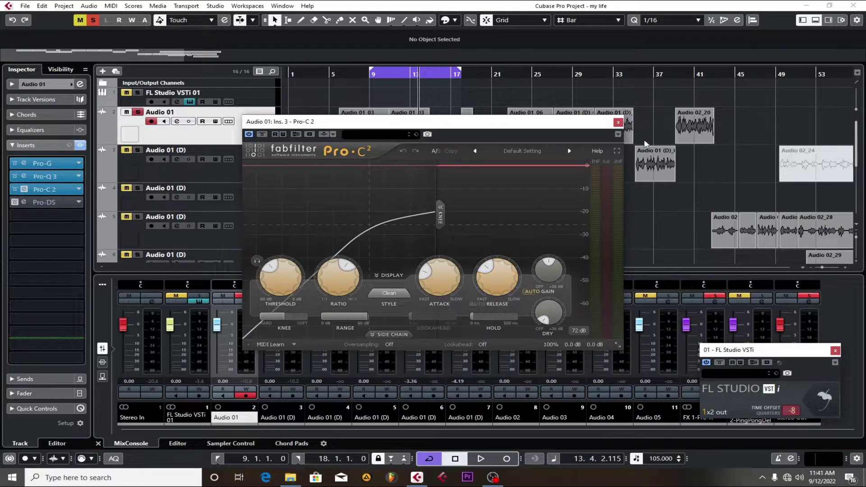
{"action": "left_click", "coordinate": [618, 122]}
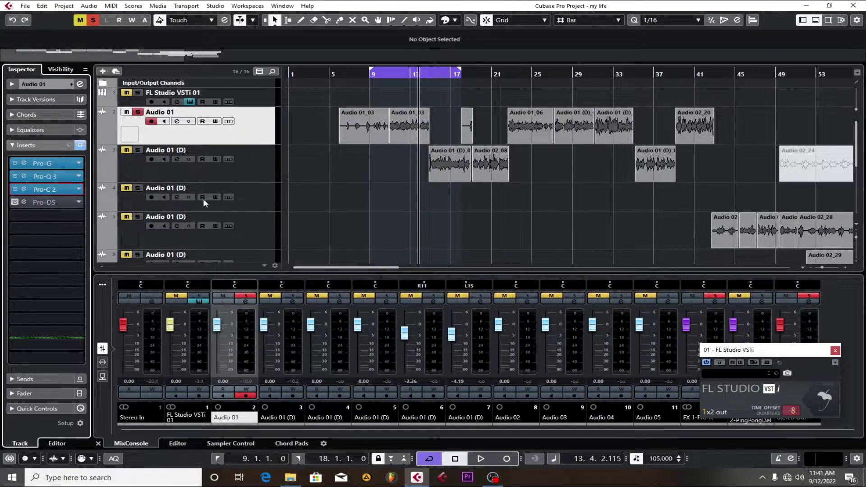
- Open the Pro-C 2 on Audio 01, compare its settings with the track's enlarged waveform around bars 11 to 14, check the ratio and close it
{"action": "left_click", "coordinate": [51, 190]}
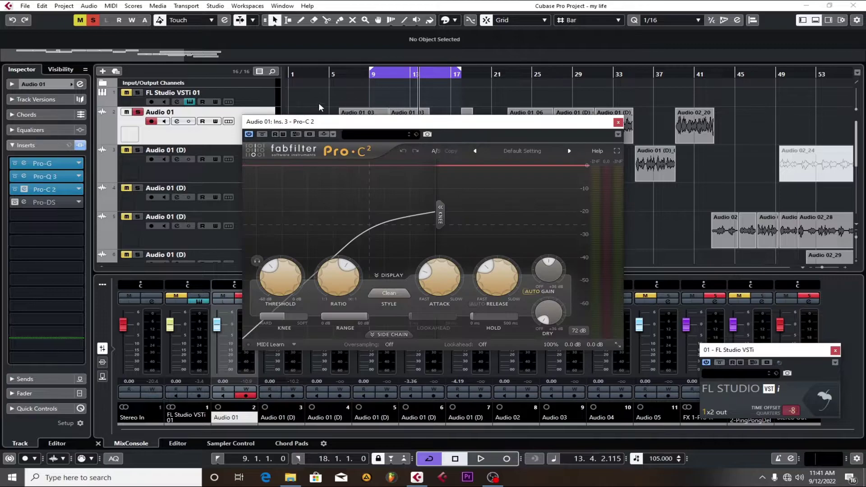
{"action": "left_click_drag", "start_coordinate": [136, 63], "coordinate": [153, 62]}
{"action": "key", "text": "h"}
{"action": "key", "text": "h"}
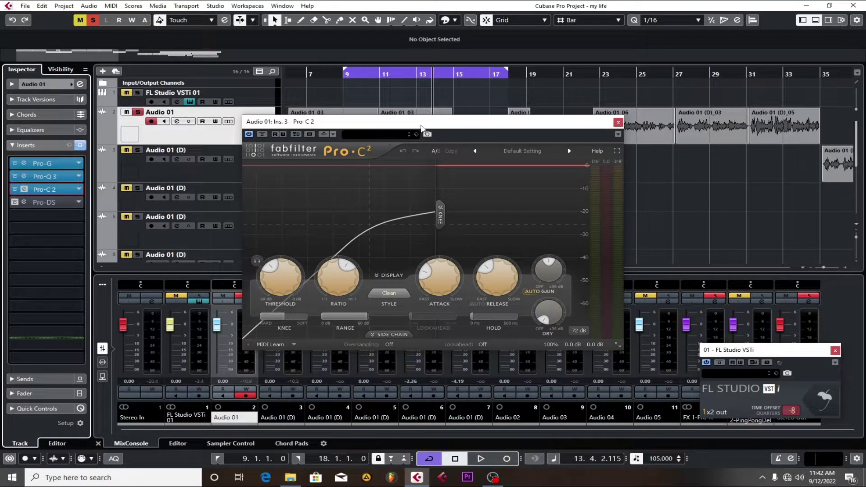
{"action": "left_click_drag", "start_coordinate": [422, 126], "coordinate": [616, 178]}
{"action": "left_click_drag", "start_coordinate": [263, 144], "coordinate": [262, 208]}
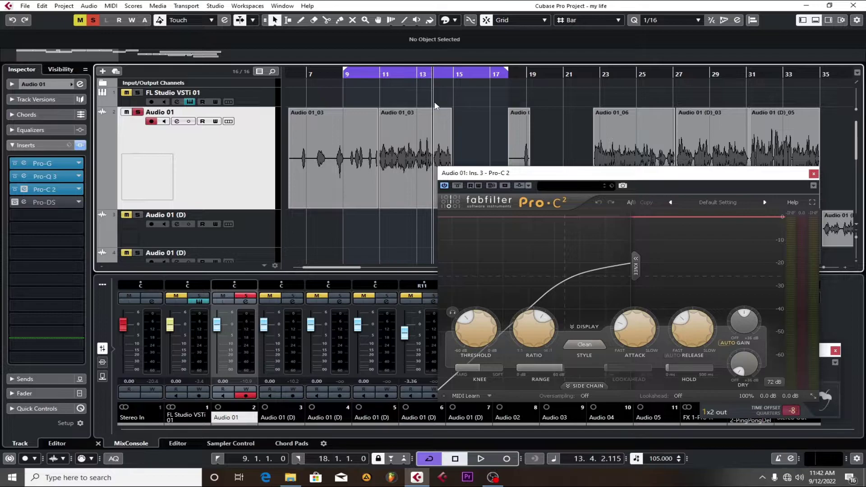
{"action": "left_click_drag", "start_coordinate": [17, 56], "coordinate": [49, 59]}
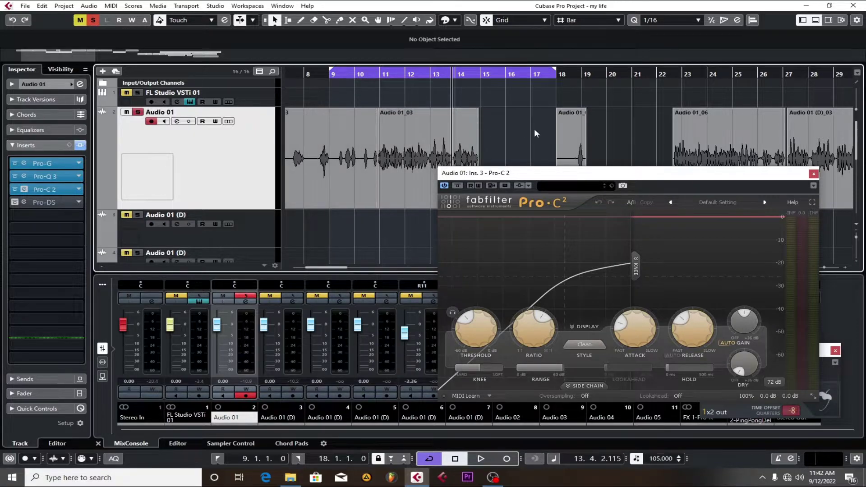
{"action": "left_click_drag", "start_coordinate": [767, 183], "coordinate": [611, 194]}
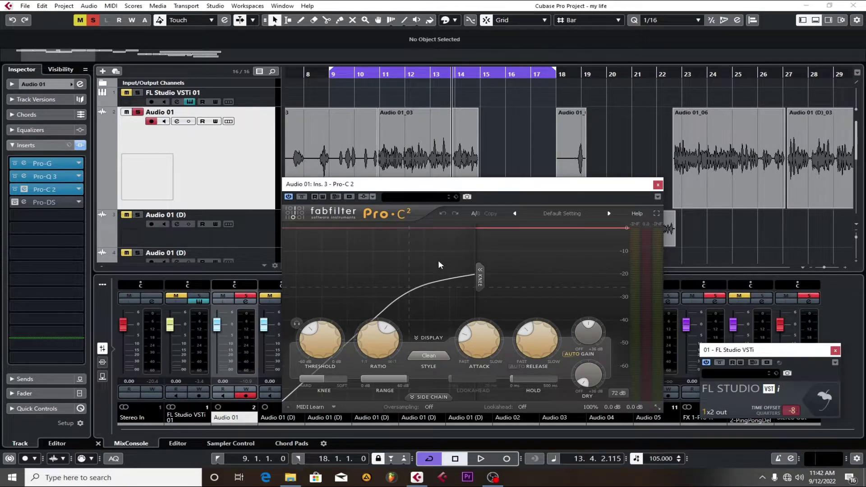
{"action": "mouse_move", "coordinate": [368, 345]}
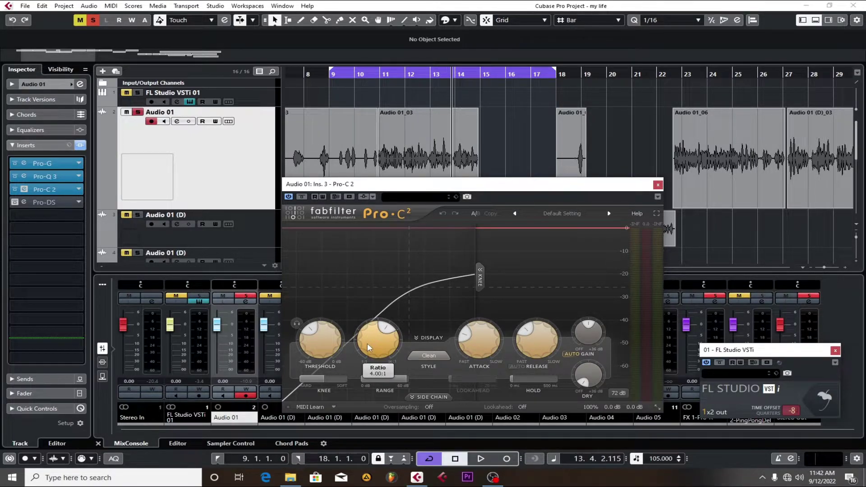
{"action": "left_click", "coordinate": [658, 185]}
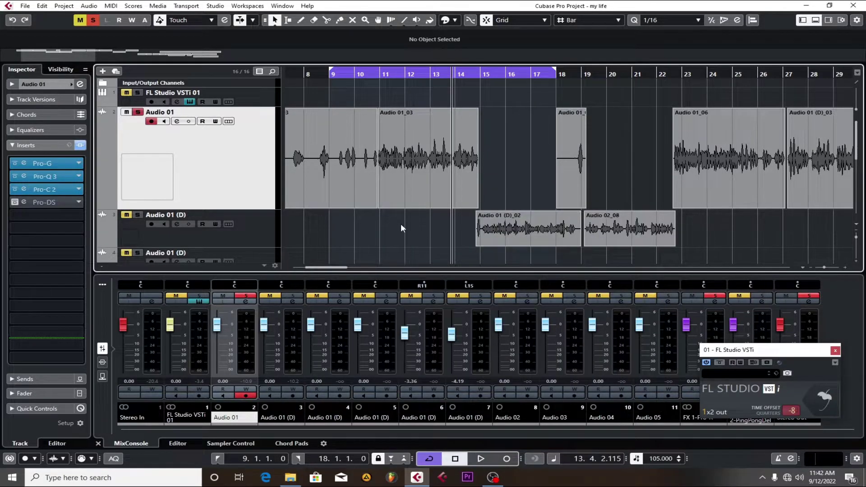
- Reactivate the Pro-DS de-esser on Audio 01, review its threshold setting in the editor and close it
{"action": "left_click", "coordinate": [34, 203]}
{"action": "double_click", "coordinate": [35, 203]}
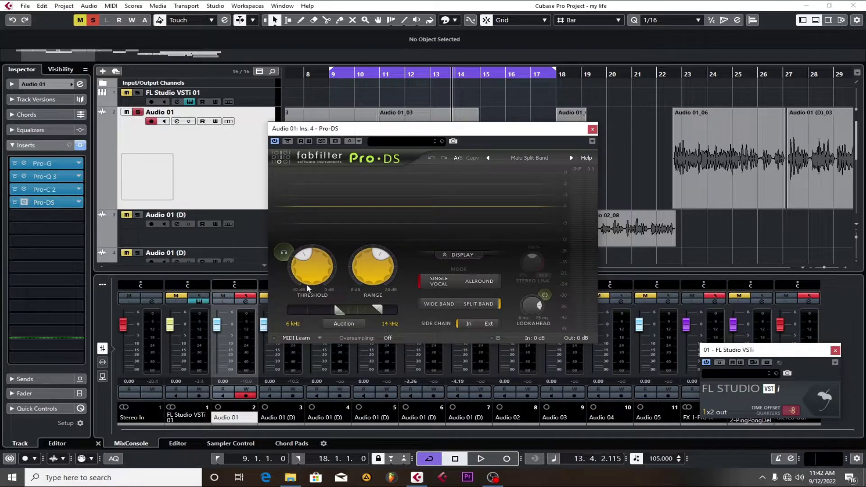
{"action": "mouse_move", "coordinate": [309, 258]}
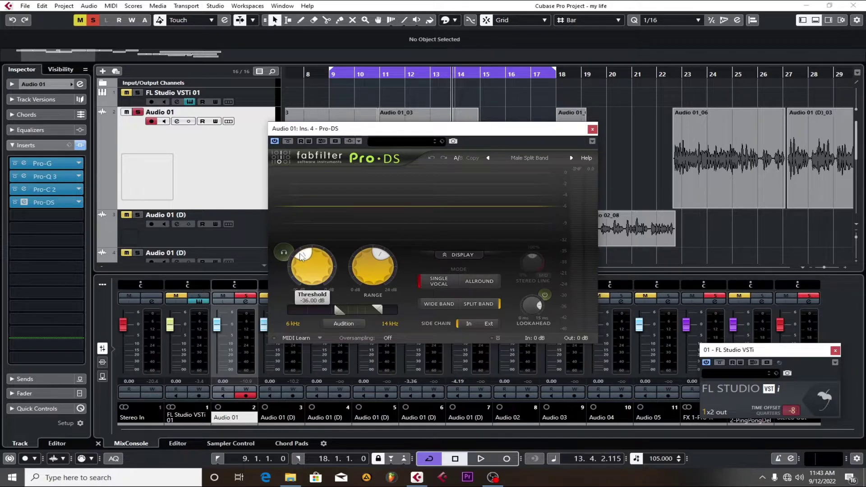
{"action": "left_click", "coordinate": [593, 130]}
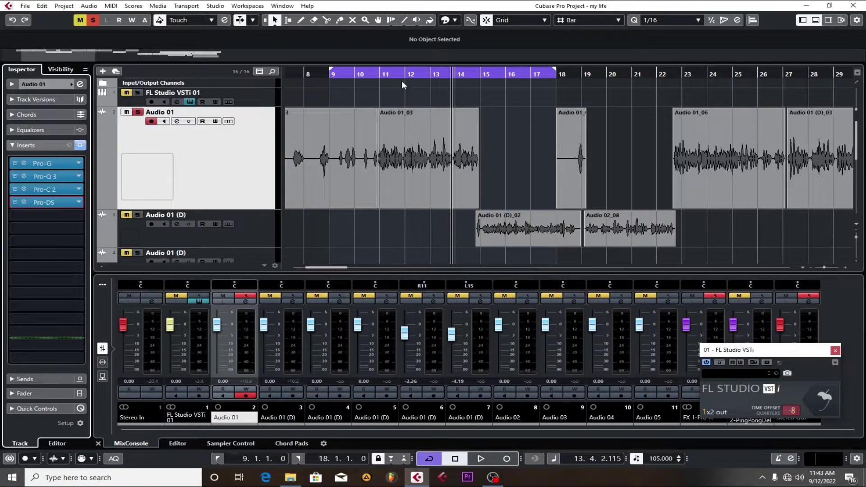
- Play the soloed vocal from about bar 11 with the full insert chain, and again with Pro-C 2 and Pro-DS bypassed
{"action": "left_click", "coordinate": [390, 81]}
{"action": "key", "text": "space"}
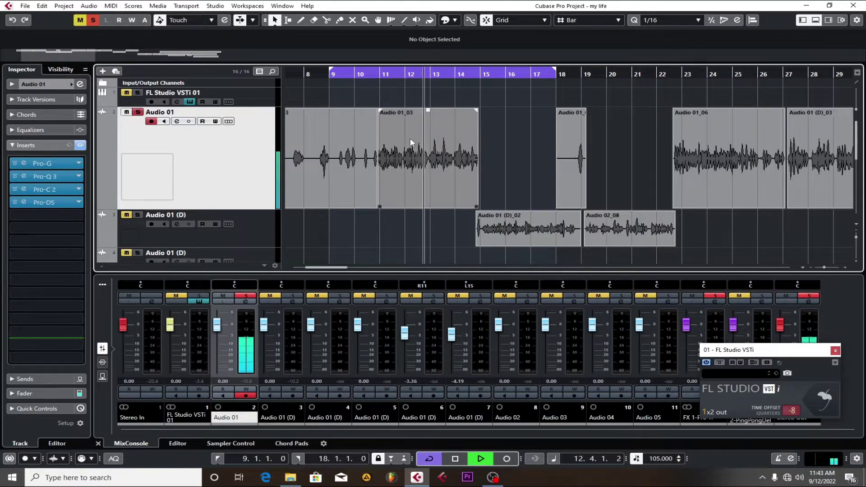
{"action": "key", "text": "space"}
{"action": "left_click", "coordinate": [14, 190]}
{"action": "left_click", "coordinate": [15, 203]}
{"action": "left_click", "coordinate": [379, 74]}
{"action": "key", "text": "space"}
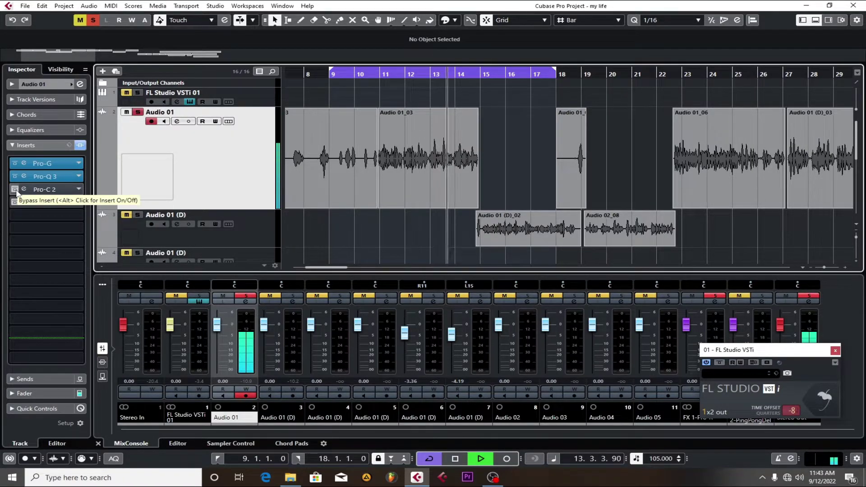
{"action": "key", "text": "space"}
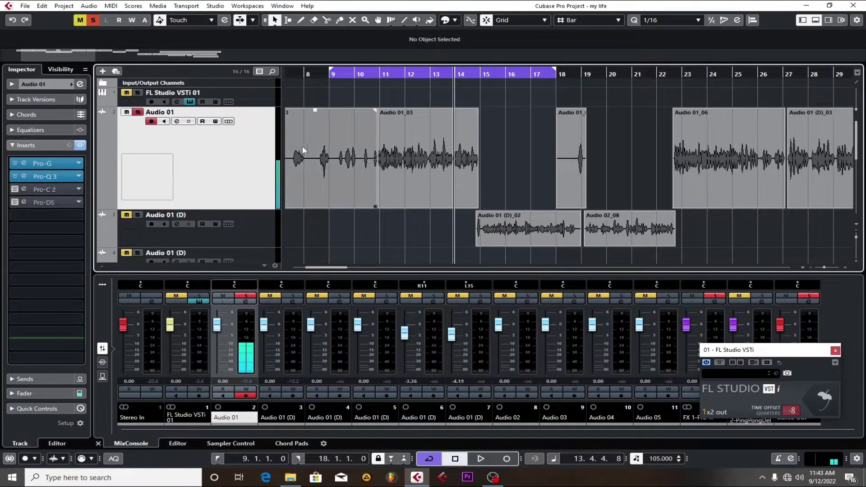
- Compare the soloed vocal from about bar 13 with Pro-C 2 bypassed and active, keeping Pro-DS bypassed, and stop playback
{"action": "left_click", "coordinate": [436, 72]}
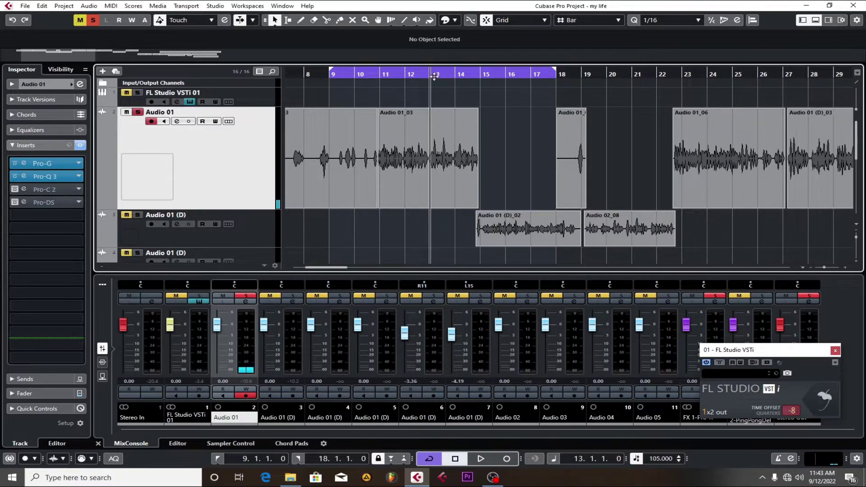
{"action": "key", "text": "space"}
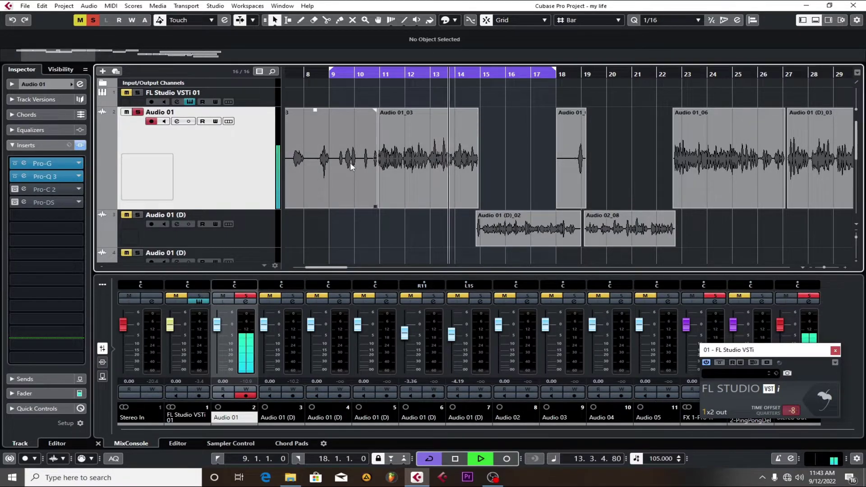
{"action": "key", "text": "space"}
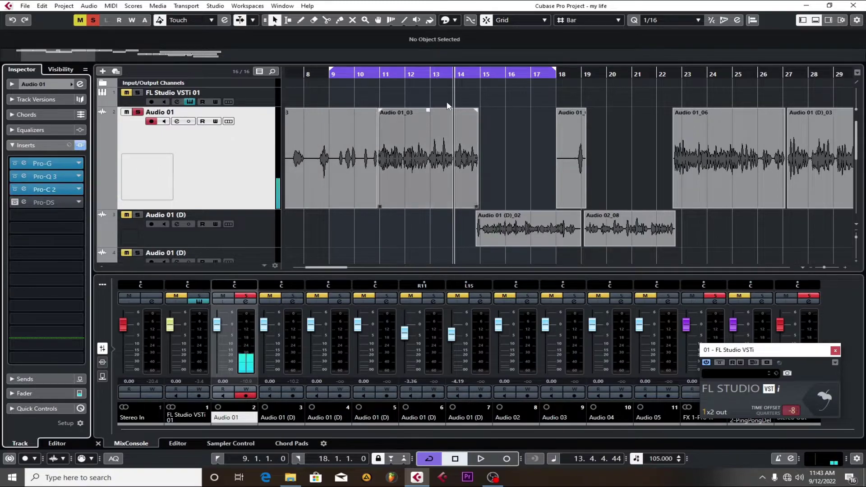
{"action": "left_click", "coordinate": [433, 75]}
{"action": "key", "text": "space"}
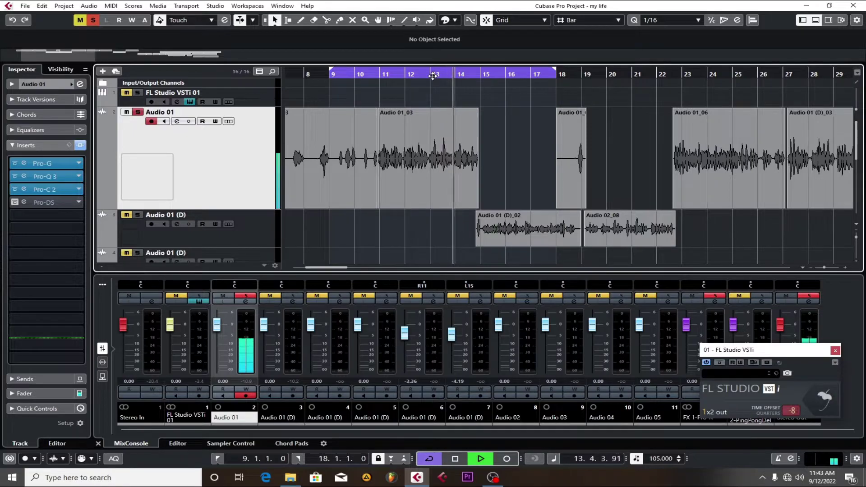
{"action": "left_click", "coordinate": [433, 75]}
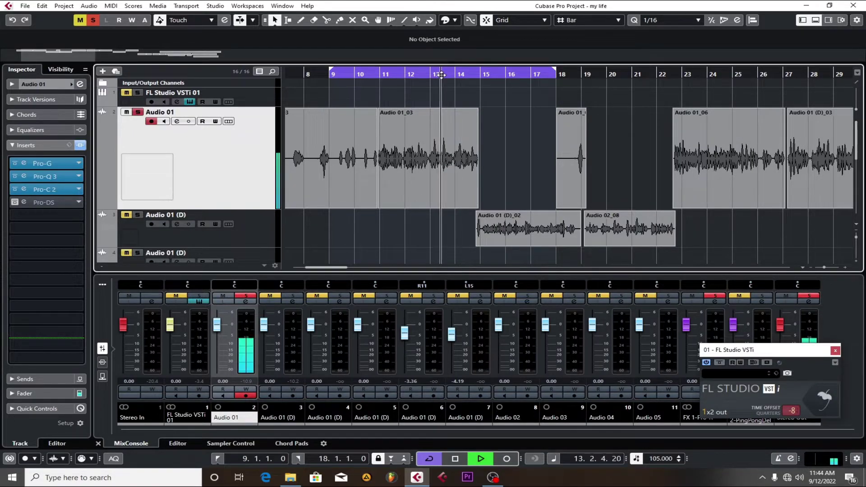
{"action": "key", "text": "space"}
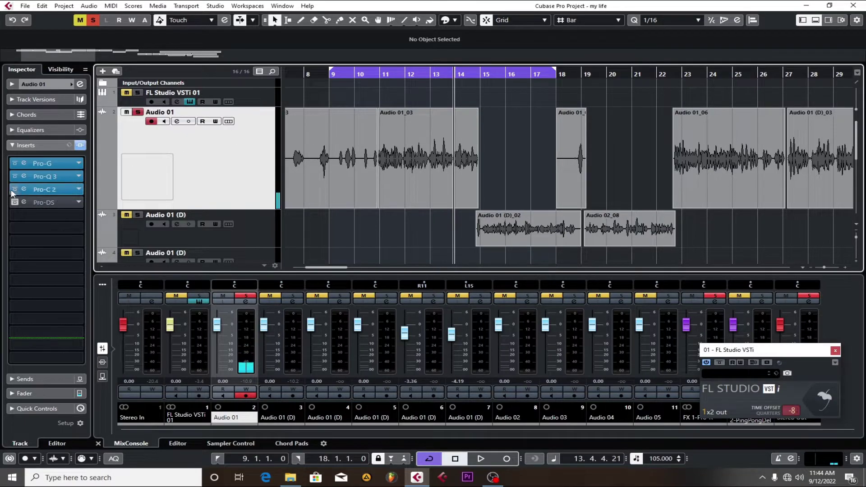
- Repeat the Pro-C 2 off and on comparison from about bar 13, leaving the compressor active and playback stopped
{"action": "left_click", "coordinate": [441, 76]}
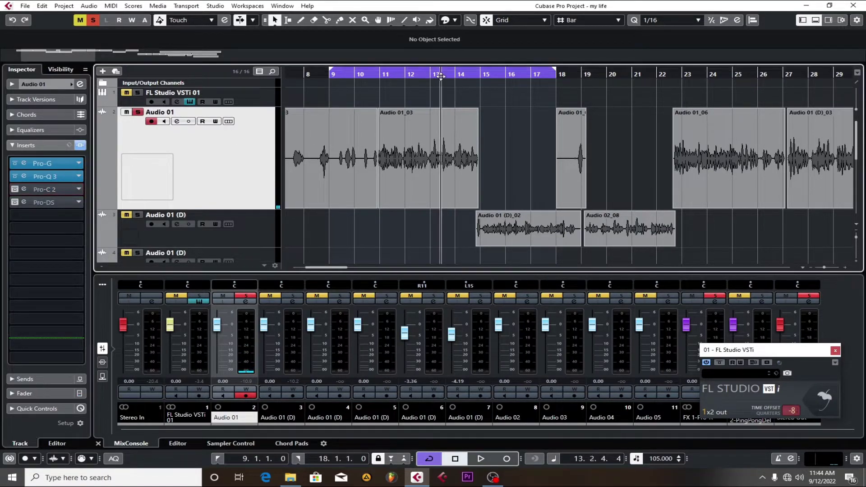
{"action": "key", "text": "space"}
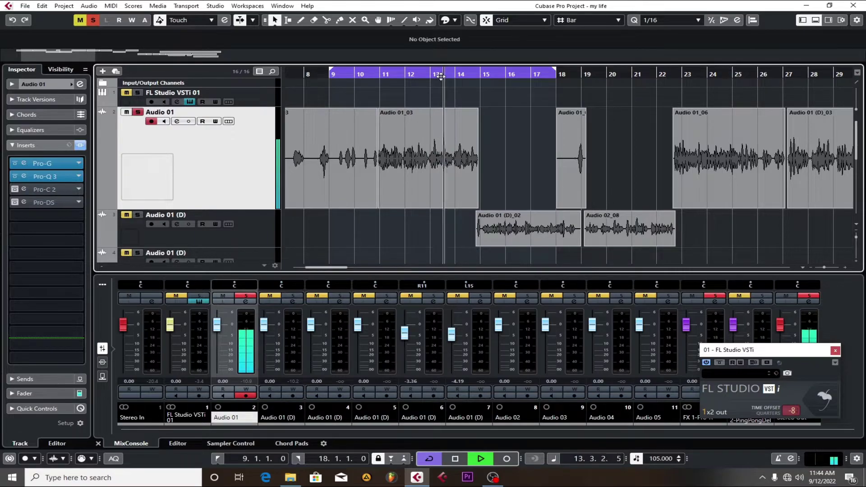
{"action": "key", "text": "space"}
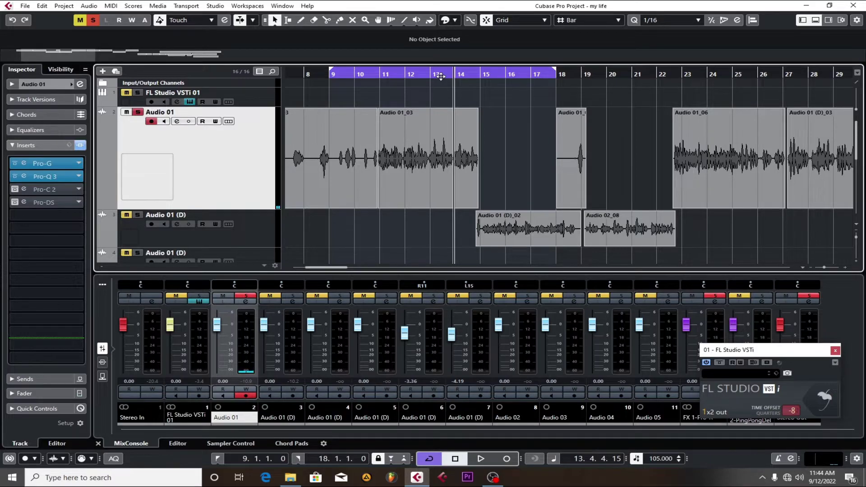
{"action": "left_click", "coordinate": [15, 189]}
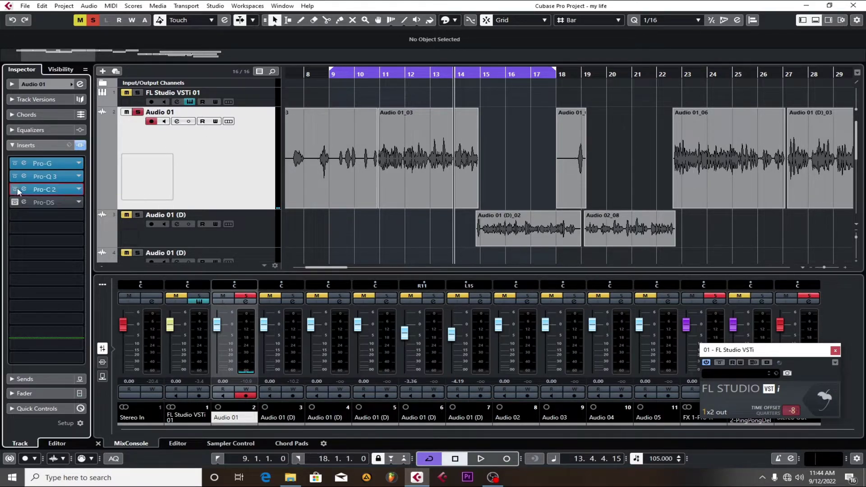
{"action": "double_click", "coordinate": [428, 74]}
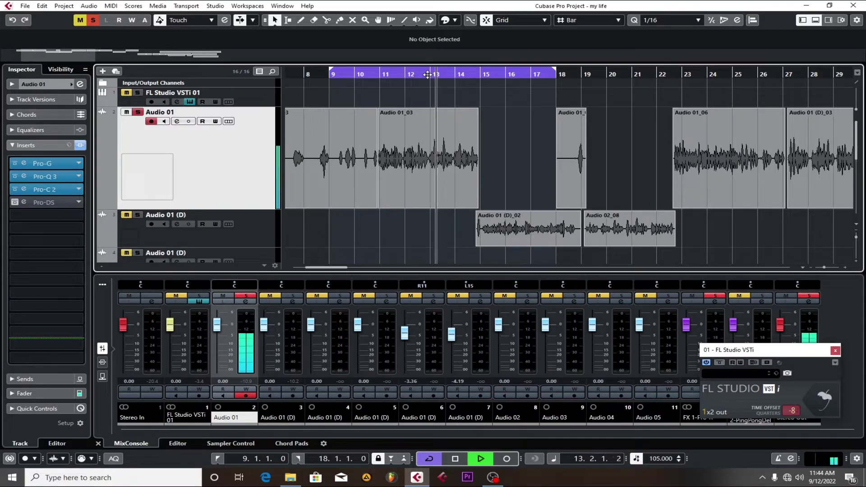
{"action": "key", "text": "space"}
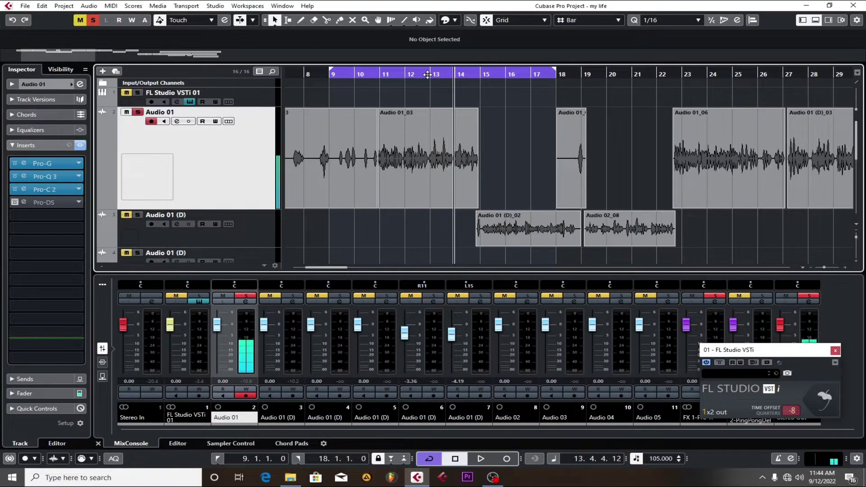
- Turn the Pro-DS insert on Audio 01 back on, check its editor and close the plug-in window
{"action": "left_click", "coordinate": [29, 203]}
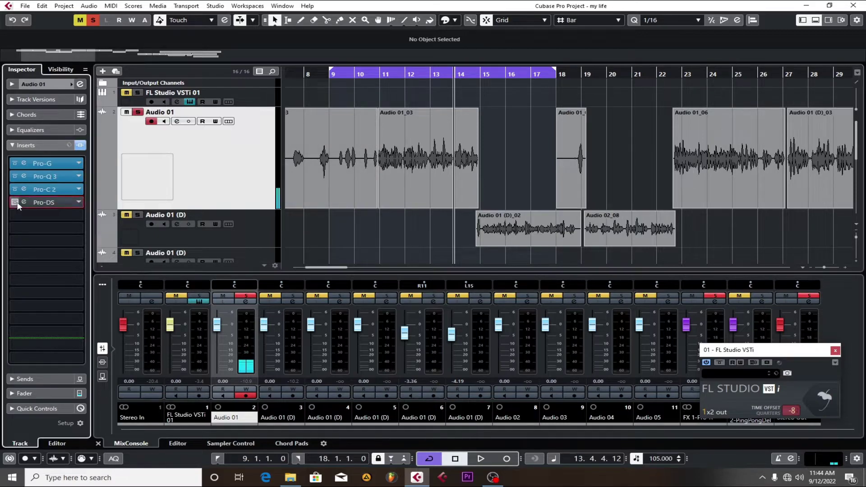
{"action": "left_click", "coordinate": [51, 199]}
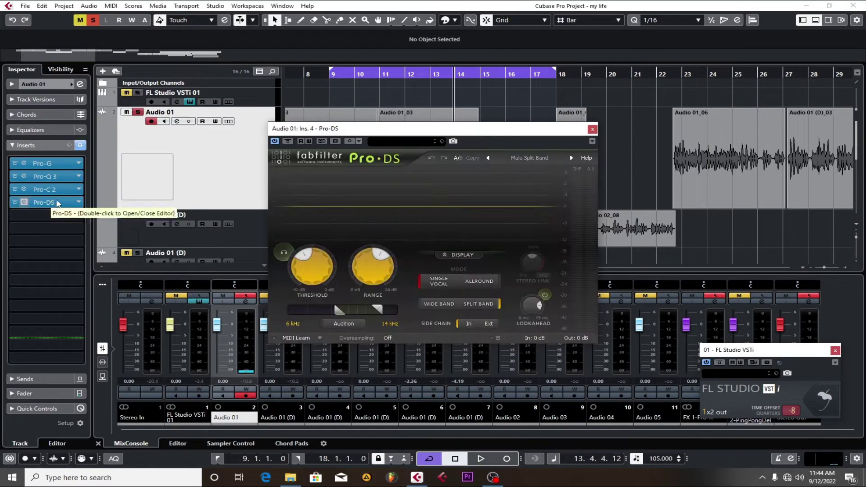
{"action": "left_click", "coordinate": [593, 130]}
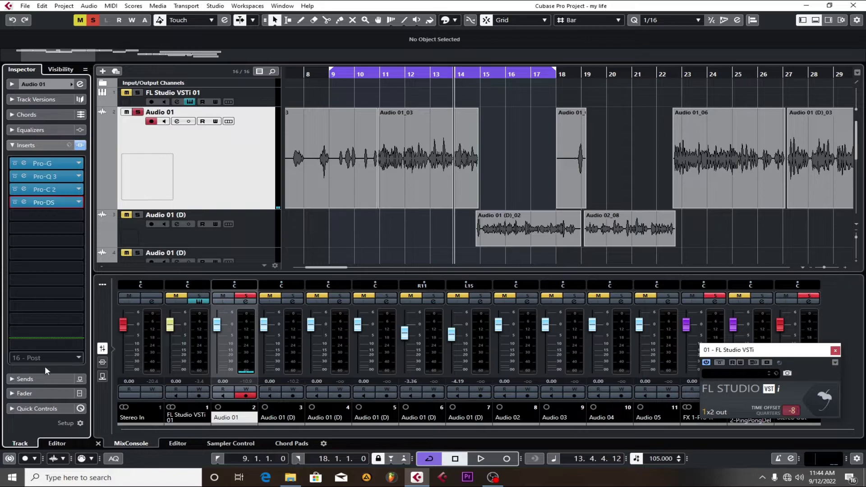
- Show the sends of Audio 01 and examine the options for adding an effect track, cancelling without adding one
{"action": "left_click", "coordinate": [38, 379]}
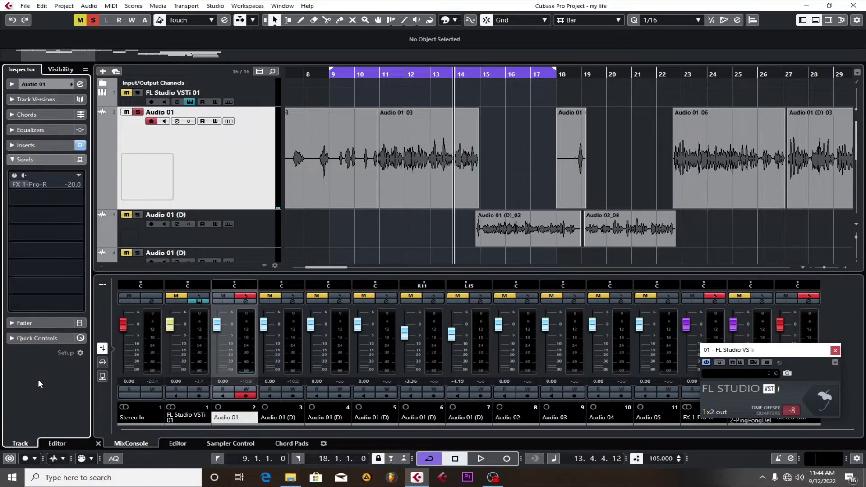
{"action": "right_click", "coordinate": [219, 242]}
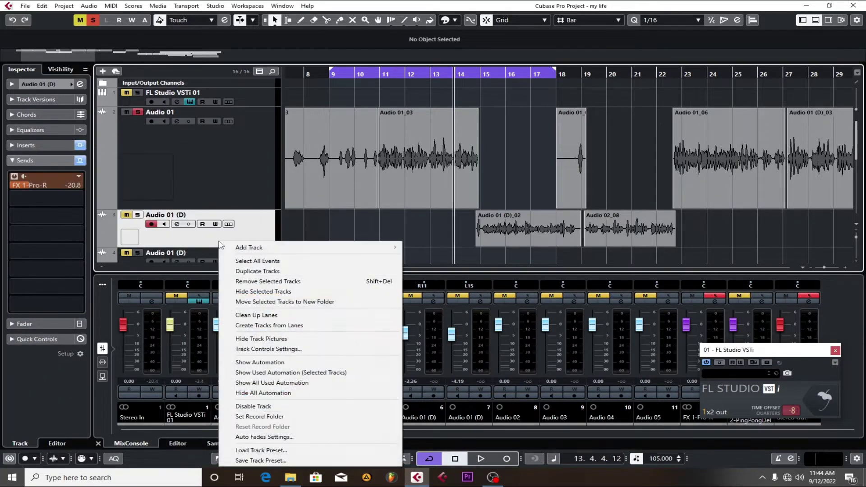
{"action": "mouse_move", "coordinate": [282, 249]}
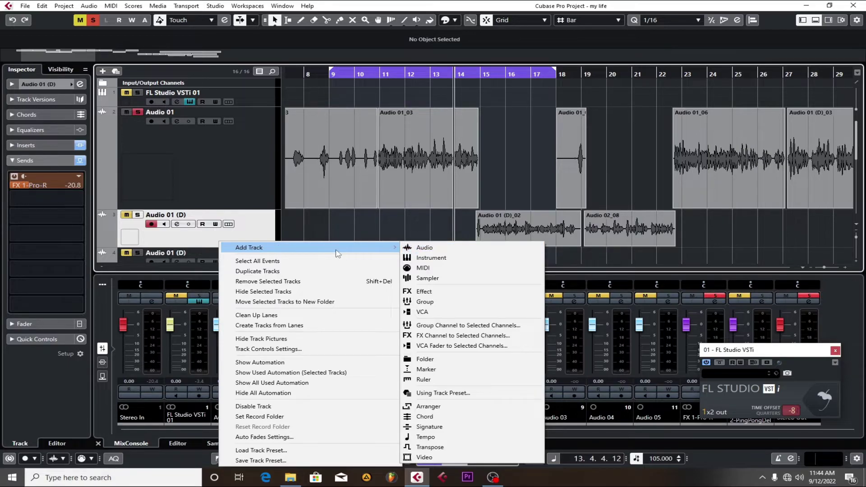
{"action": "left_click", "coordinate": [421, 292]}
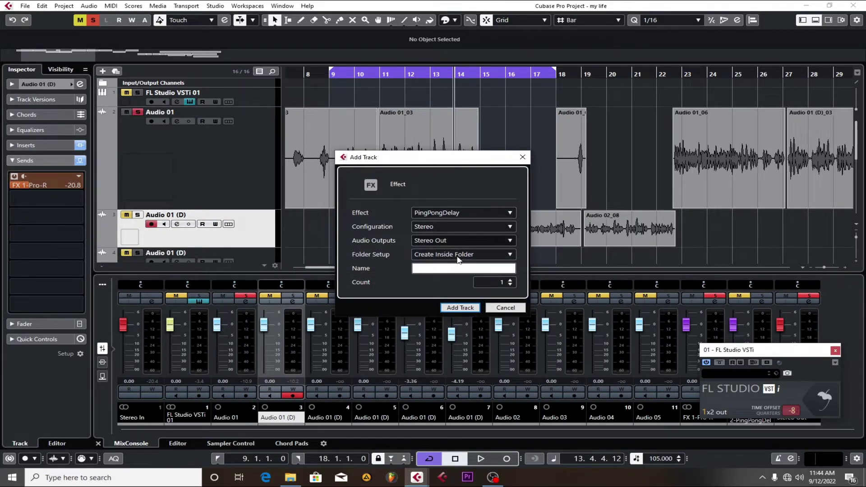
{"action": "left_click", "coordinate": [470, 213]}
{"action": "left_click", "coordinate": [472, 168]}
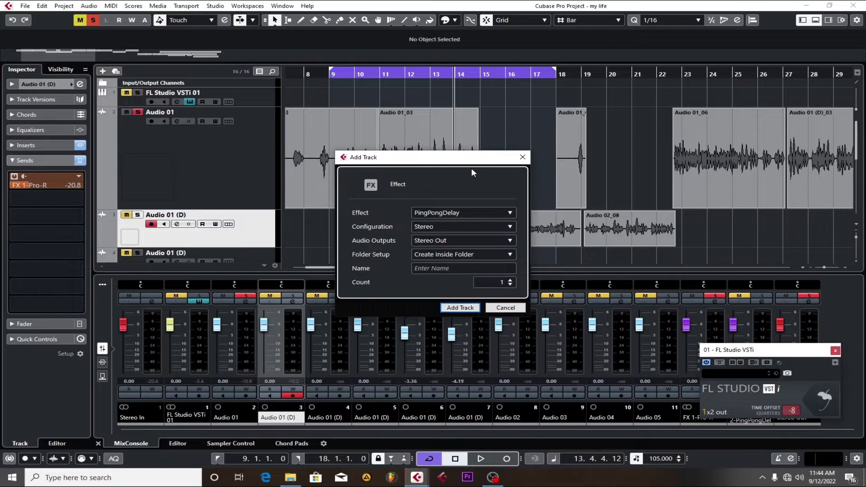
{"action": "left_click", "coordinate": [499, 308]}
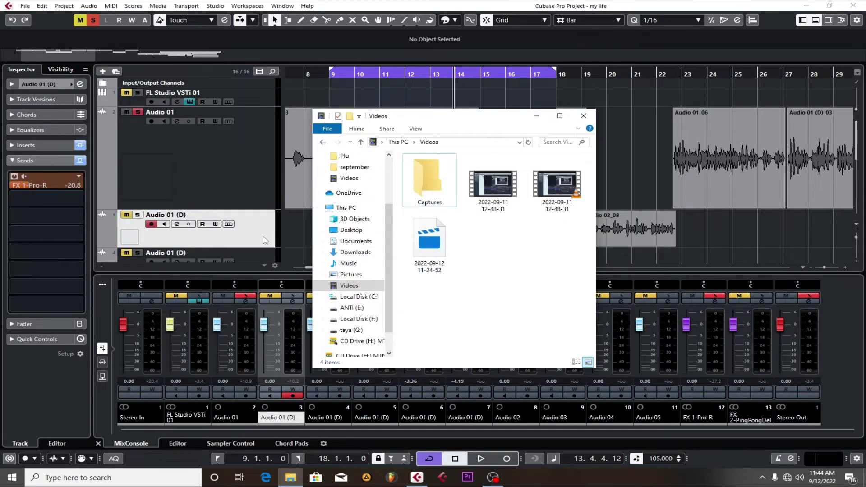
- Select the Audio 01 track, turn on its FX 1-Pro-R send and check the send slot
{"action": "left_click", "coordinate": [200, 175]}
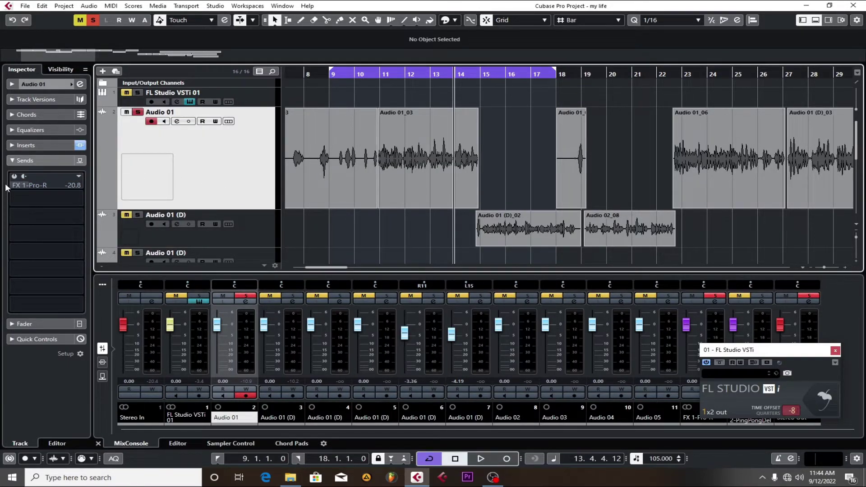
{"action": "left_click", "coordinate": [14, 177]}
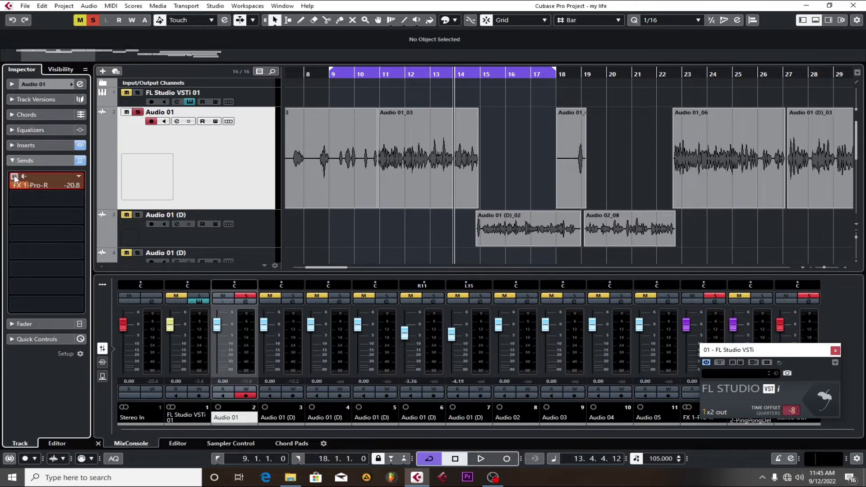
{"action": "double_click", "coordinate": [44, 185]}
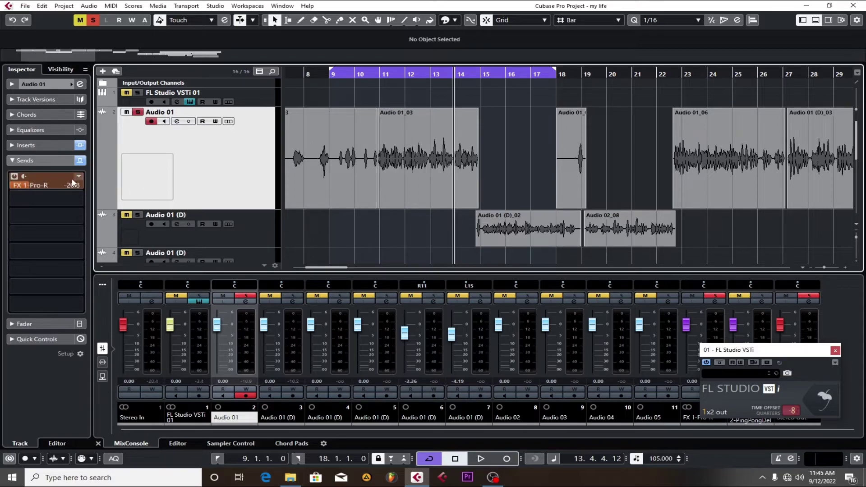
- Compare playback of the Audio 01 vocal from about bar 11 with the Pro-R send off and on, leaving it active and playback stopped
{"action": "left_click", "coordinate": [14, 177]}
{"action": "left_click", "coordinate": [14, 177]}
{"action": "left_click", "coordinate": [389, 76]}
{"action": "key", "text": "space"}
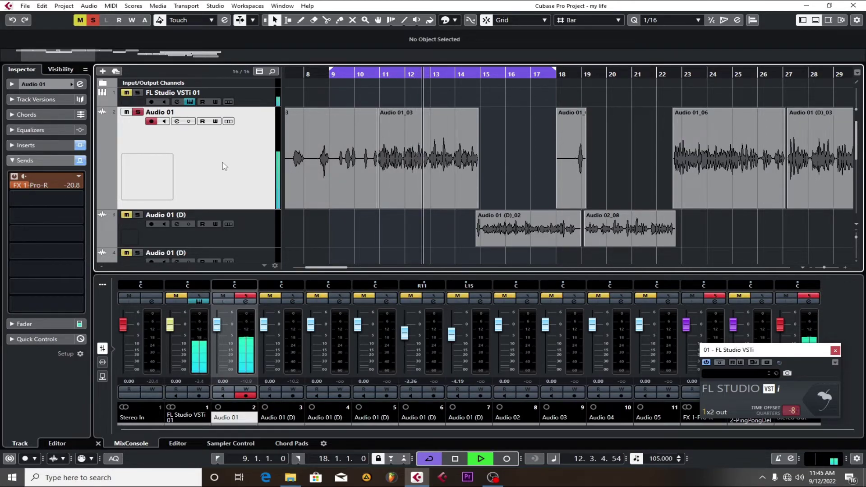
{"action": "left_click", "coordinate": [15, 177]}
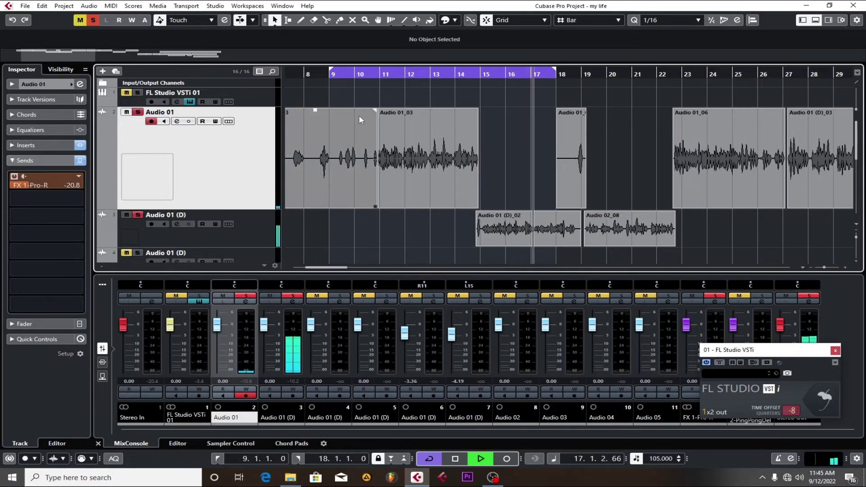
{"action": "key", "text": "space"}
- Clear all solo and mute states in the project, play the full mix from bar 11 and stop playback
{"action": "left_click", "coordinate": [386, 75]}
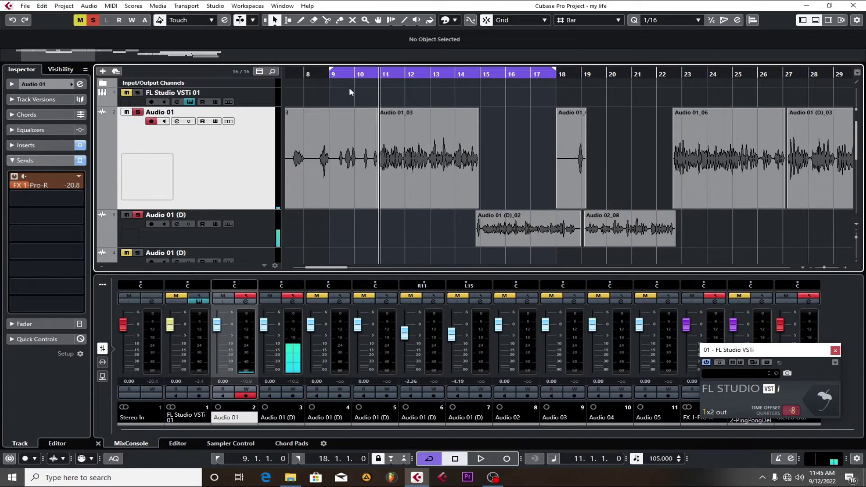
{"action": "left_click", "coordinate": [95, 20]}
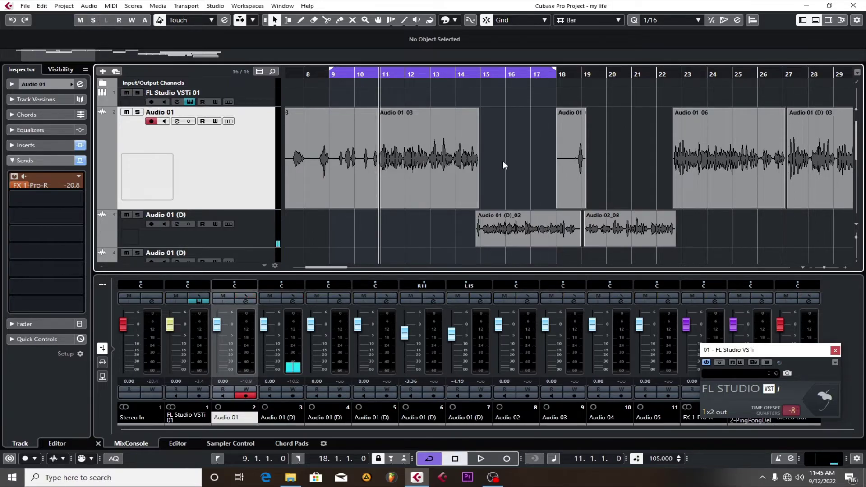
{"action": "key", "text": "space"}
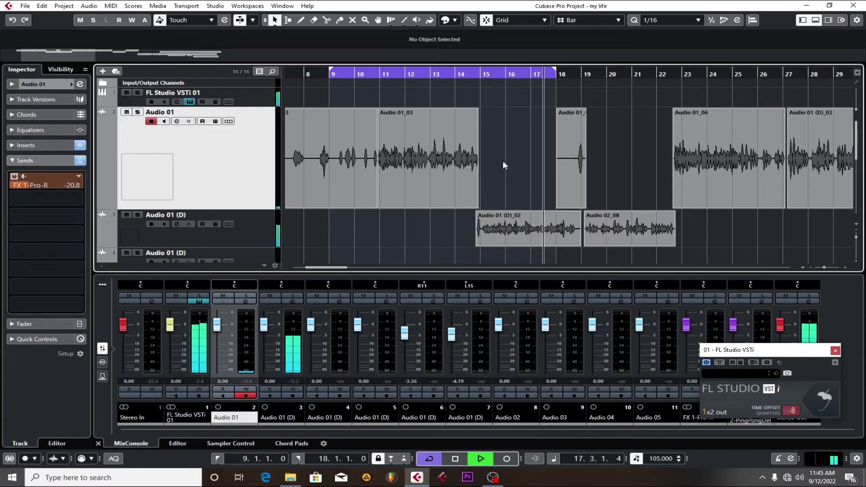
{"action": "key", "text": "space"}
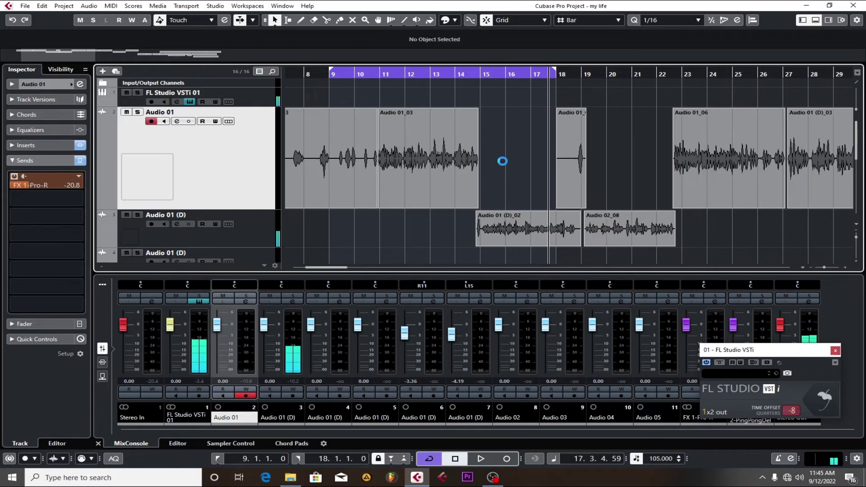